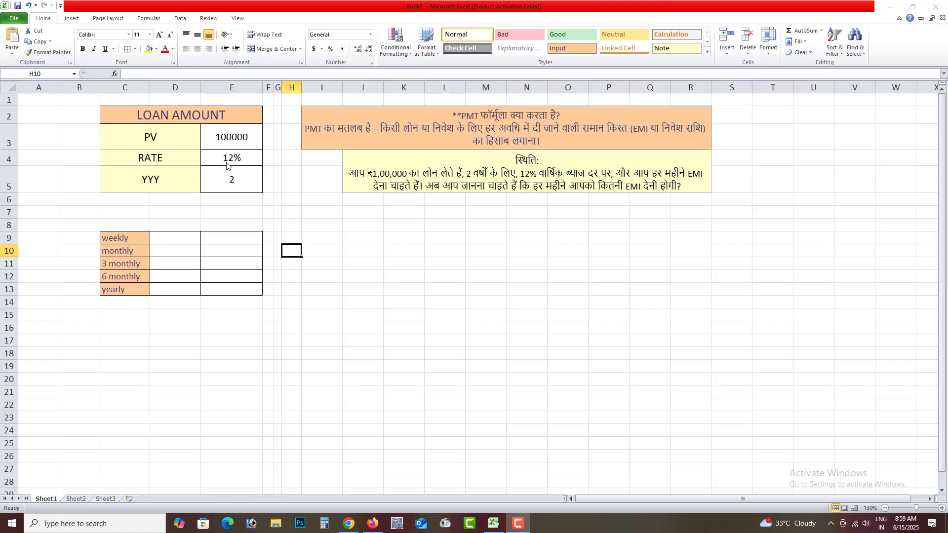
Step: Examine the loan's PV, RATE and YYY inputs and the list of repayment frequencies below them
{"action": "left_click", "coordinate": [173, 137]}
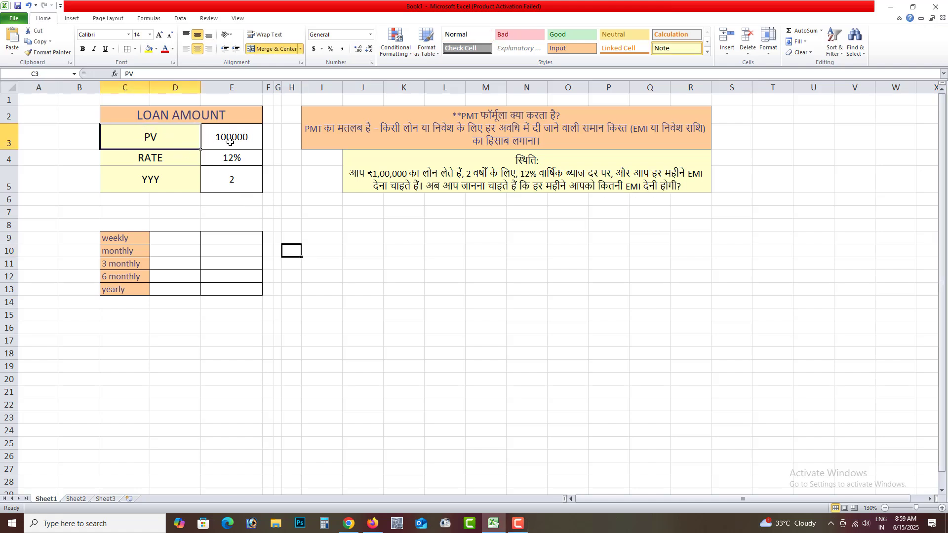
{"action": "left_click", "coordinate": [194, 160]}
{"action": "left_click", "coordinate": [222, 160]}
{"action": "left_click", "coordinate": [148, 176]}
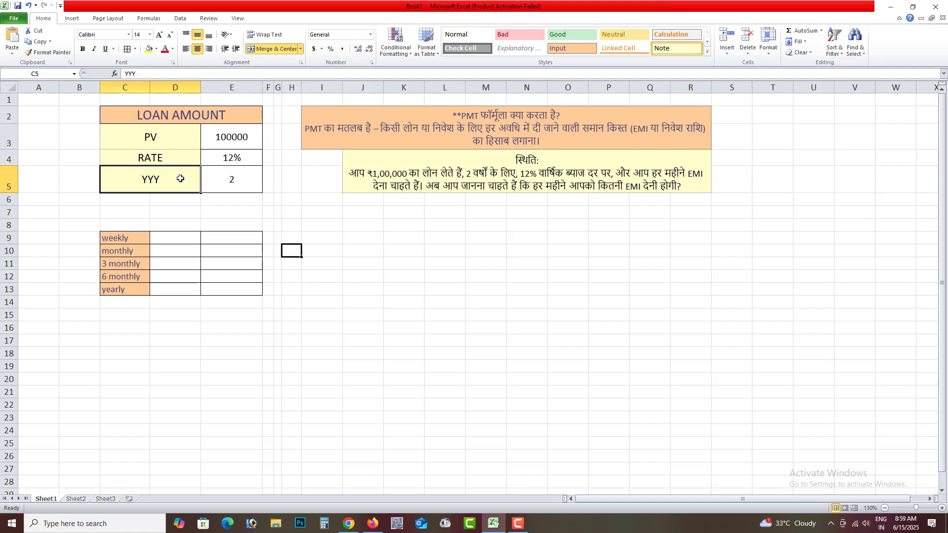
{"action": "left_click", "coordinate": [226, 181]}
{"action": "left_click_drag", "start_coordinate": [138, 238], "coordinate": [134, 289]}
{"action": "left_click", "coordinate": [138, 251]}
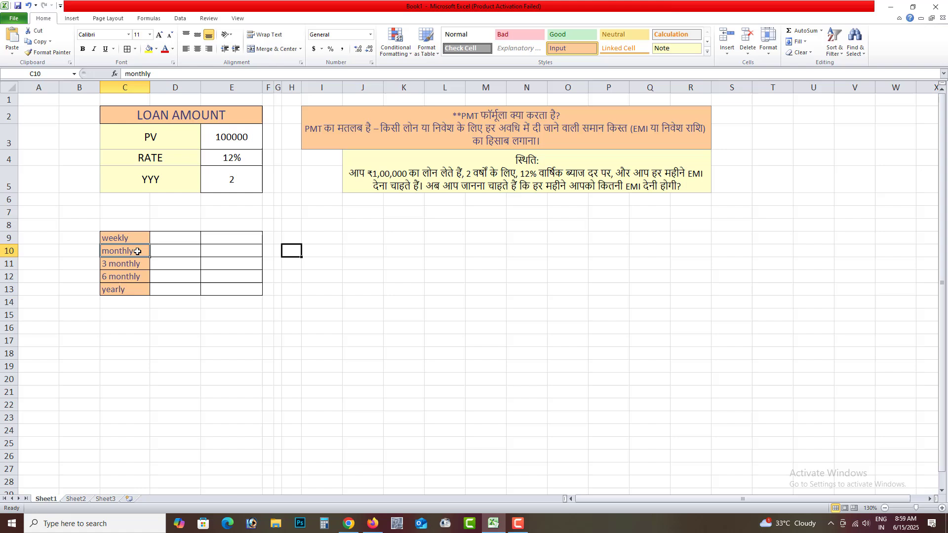
Step: Change the "yearly" label in C13 to "1 yearly"
{"action": "double_click", "coordinate": [103, 291]}
{"action": "type", "text": "1"}
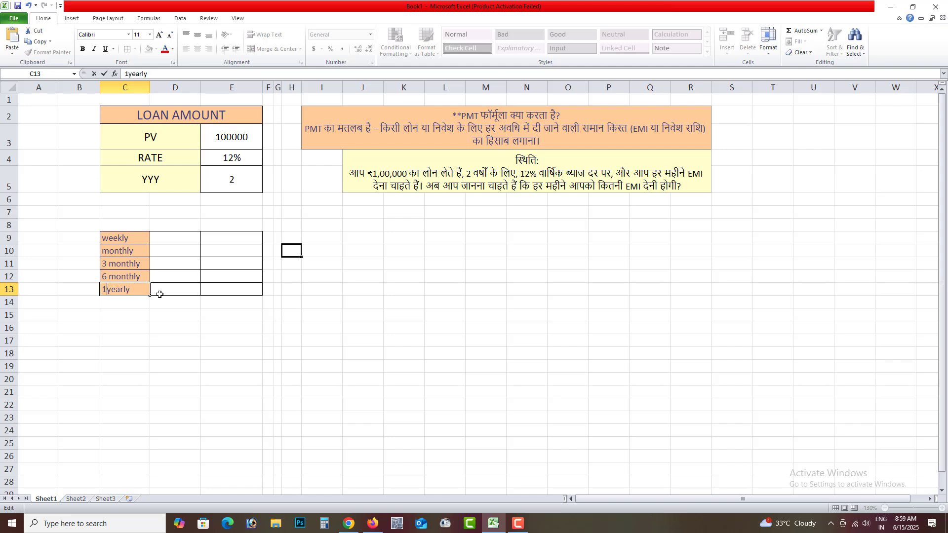
{"action": "left_click", "coordinate": [168, 316]}
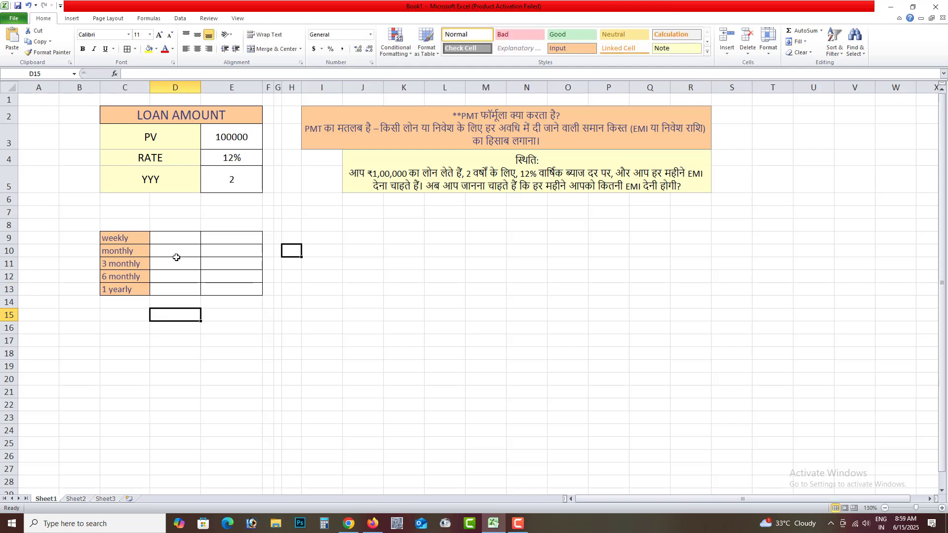
Step: Enter the weekly payment formula =PMT(E4/52,E5*52,E3) in cell D9
{"action": "left_click", "coordinate": [179, 242]}
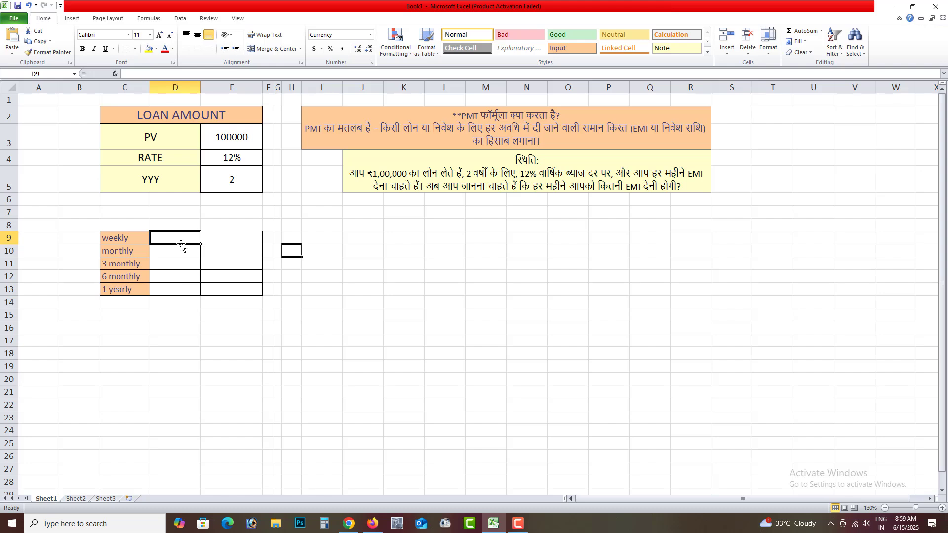
{"action": "type", "text": "=p"}
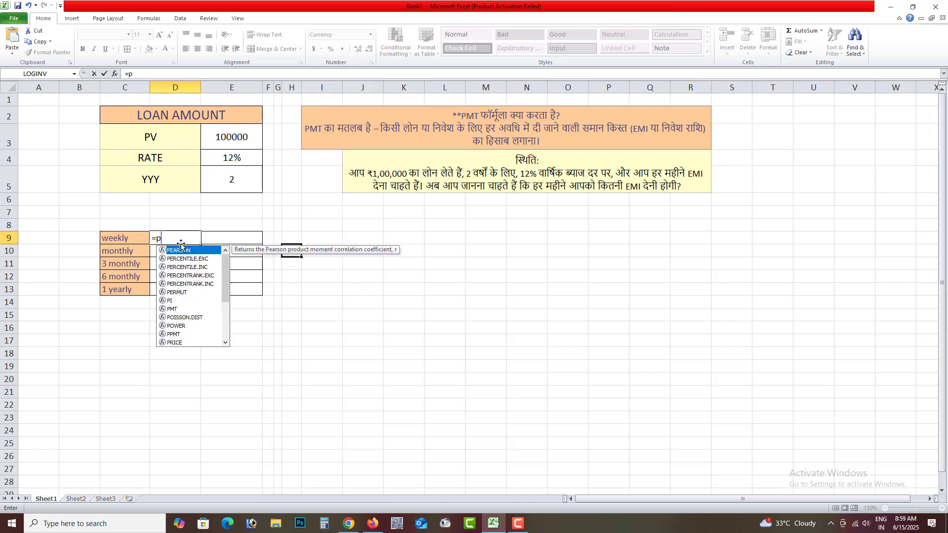
{"action": "type", "text": "mt"}
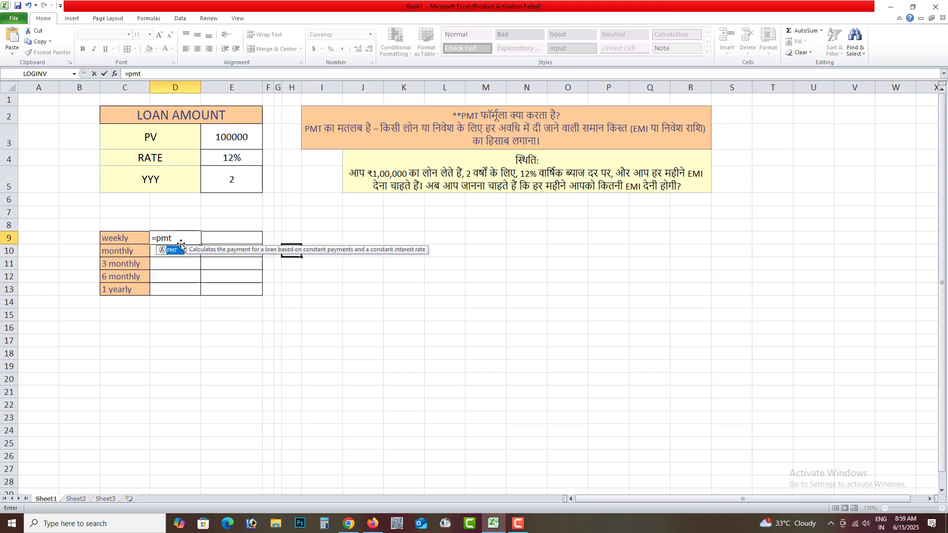
{"action": "type", "text": "("}
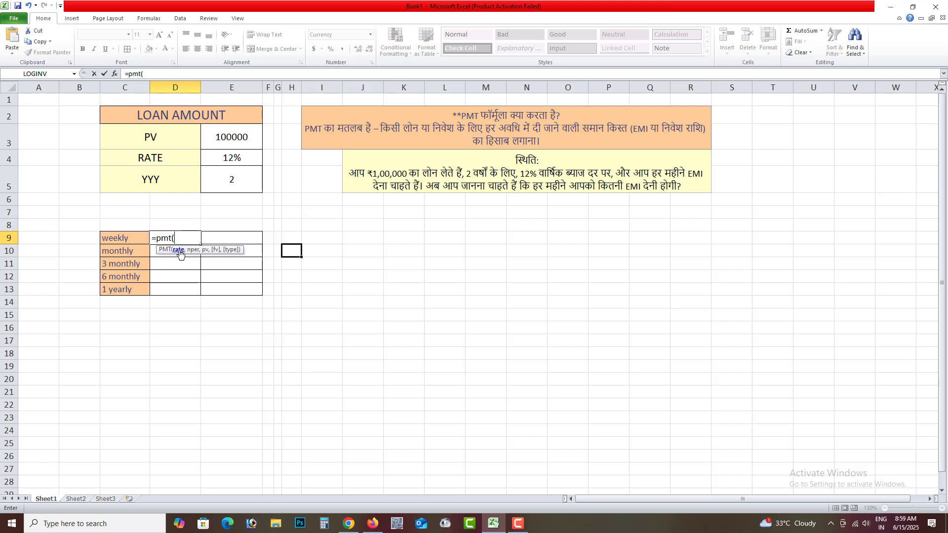
{"action": "left_click", "coordinate": [237, 155]}
{"action": "type", "text": "/"}
{"action": "type", "text": "52"}
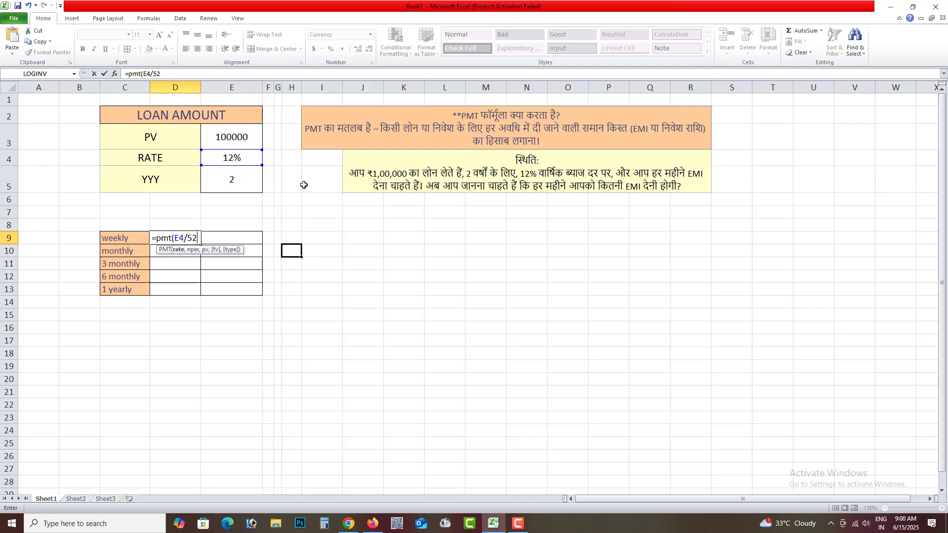
{"action": "type", "text": ","}
{"action": "left_click", "coordinate": [244, 181]}
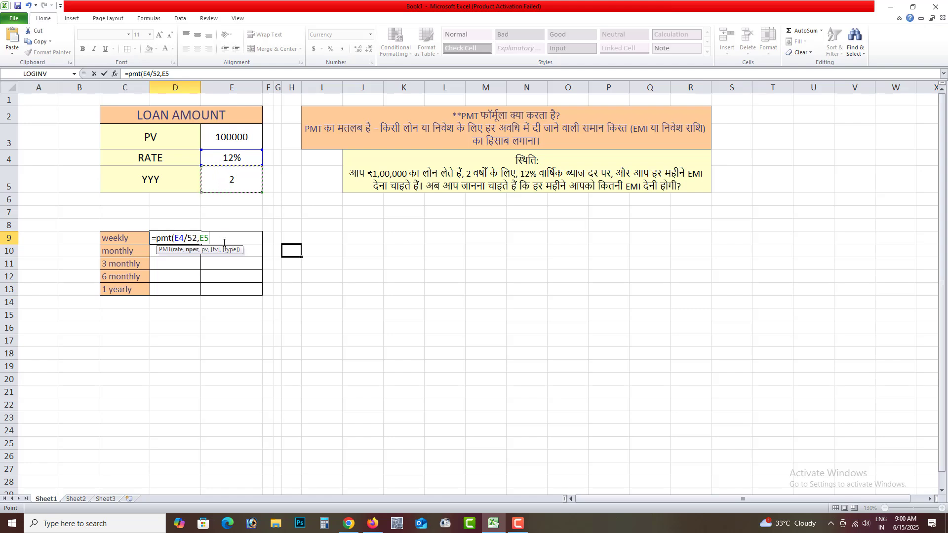
{"action": "type", "text": "*52"}
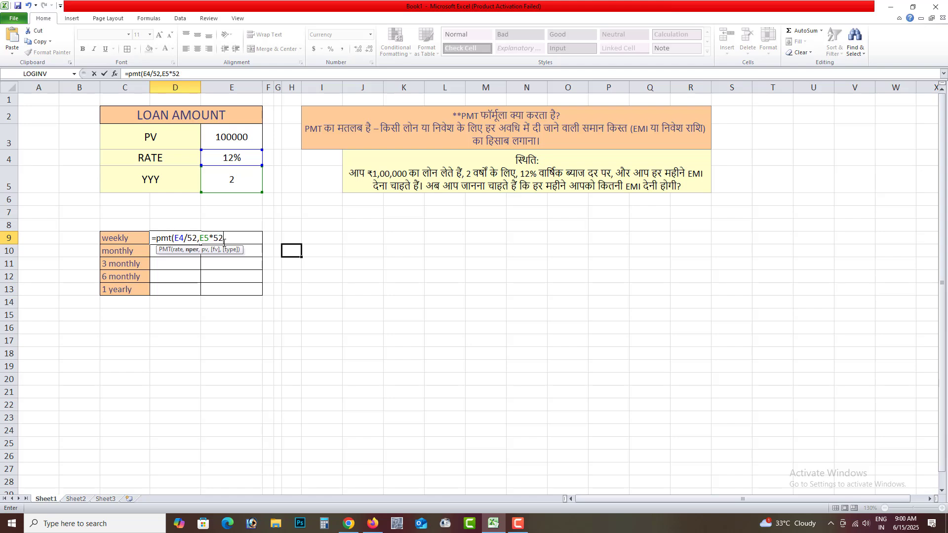
{"action": "type", "text": ","}
{"action": "left_click", "coordinate": [231, 138]}
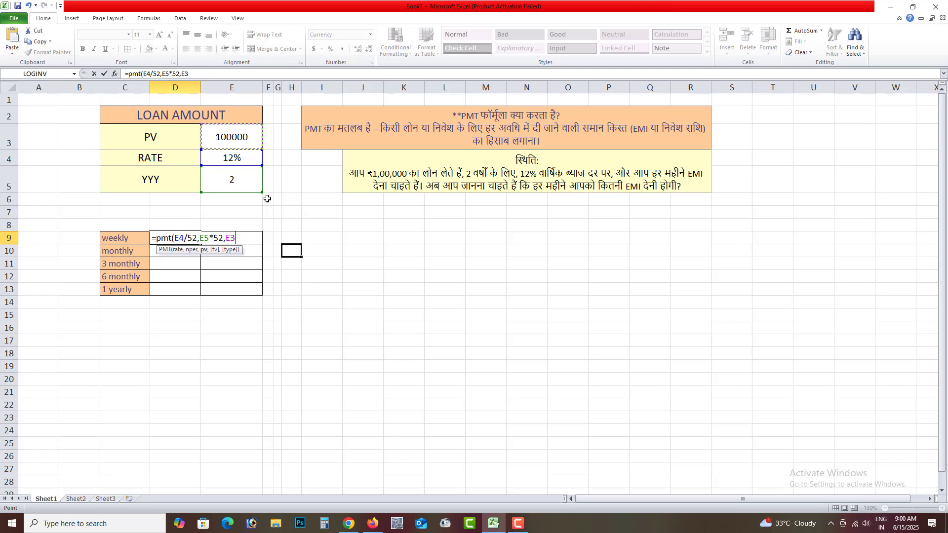
{"action": "type", "text": ")"}
{"action": "key", "text": "Return"}
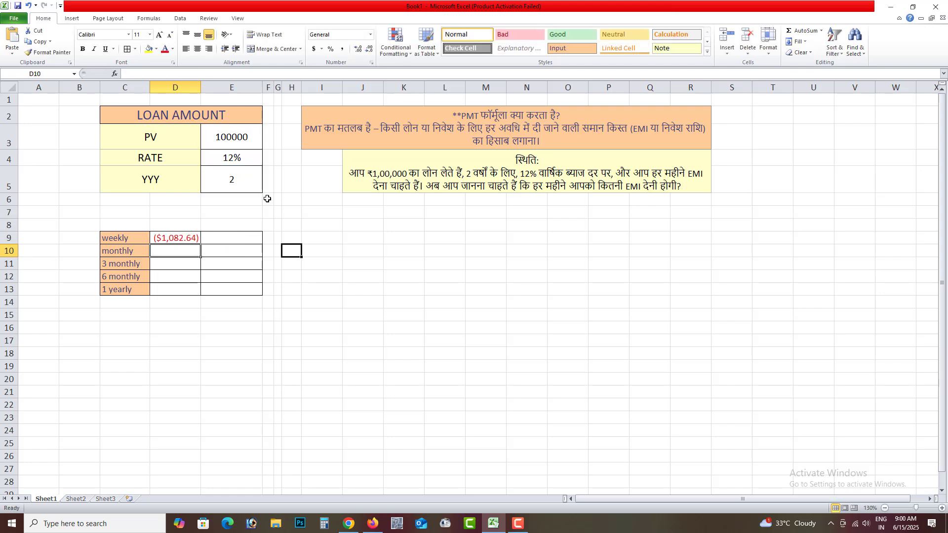
Step: Insert a minus sign before PMT in the weekly payment formula in D9 to reverse its sign
{"action": "left_click", "coordinate": [180, 240]}
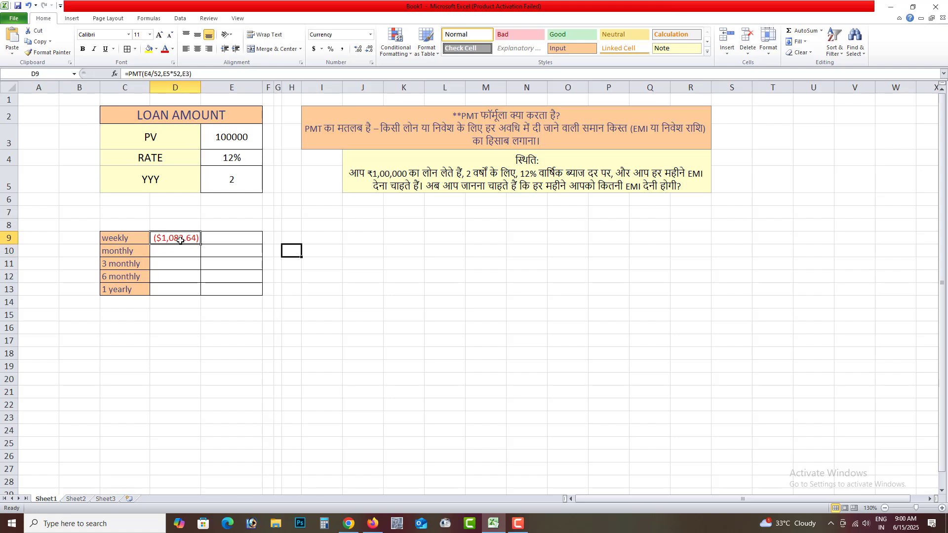
{"action": "left_click", "coordinate": [183, 253]}
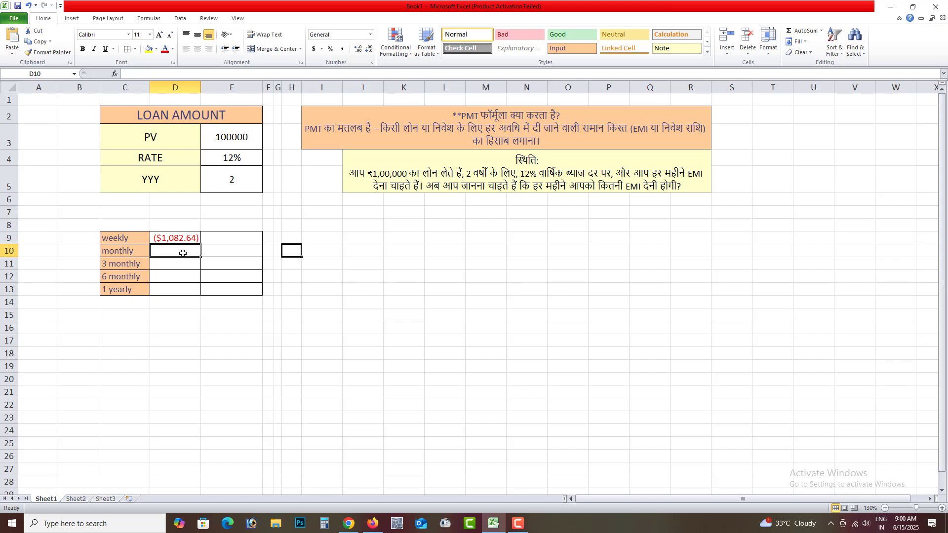
{"action": "left_click", "coordinate": [163, 240]}
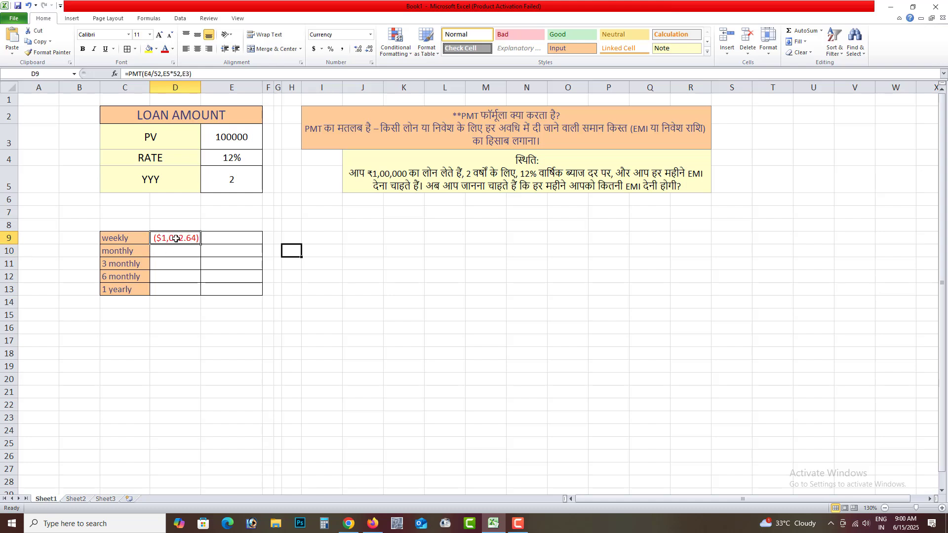
{"action": "double_click", "coordinate": [166, 238]}
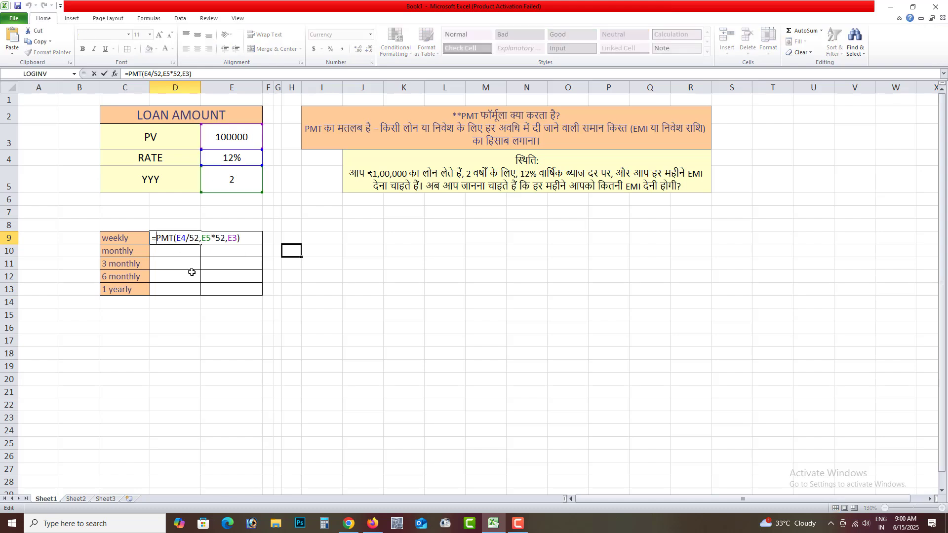
{"action": "type", "text": "-"}
{"action": "key", "text": "Return"}
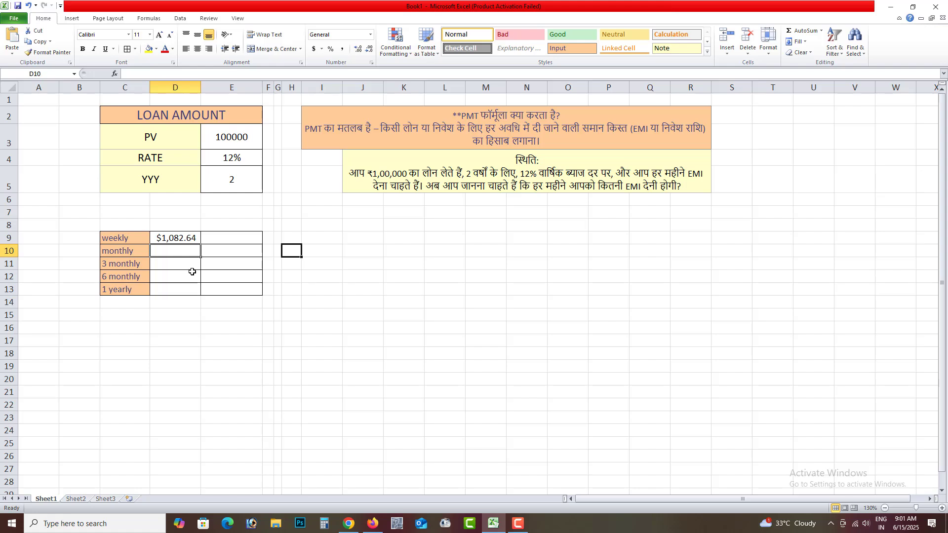
Step: Format the weekly payment in D9 as currency with the INR symbol and widen column D to fit it
{"action": "left_click", "coordinate": [176, 239]}
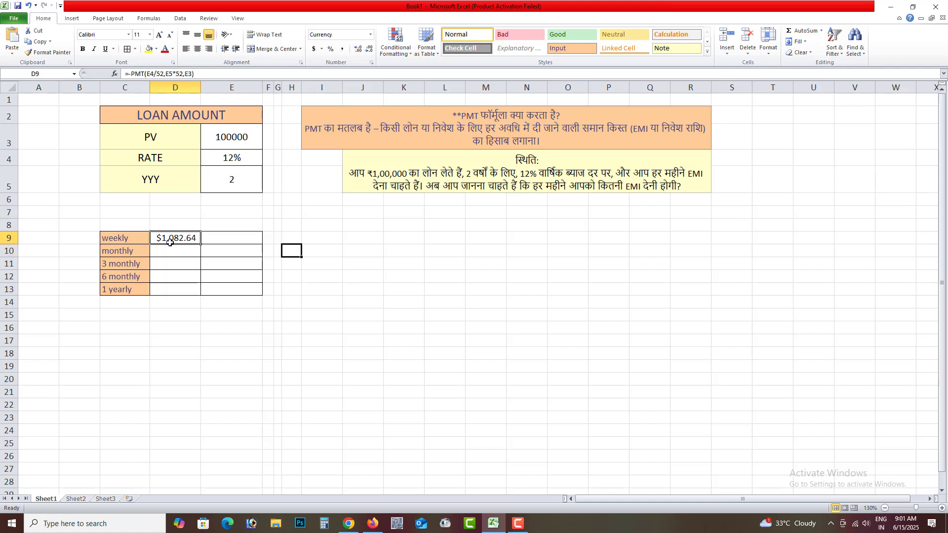
{"action": "left_click", "coordinate": [370, 36]}
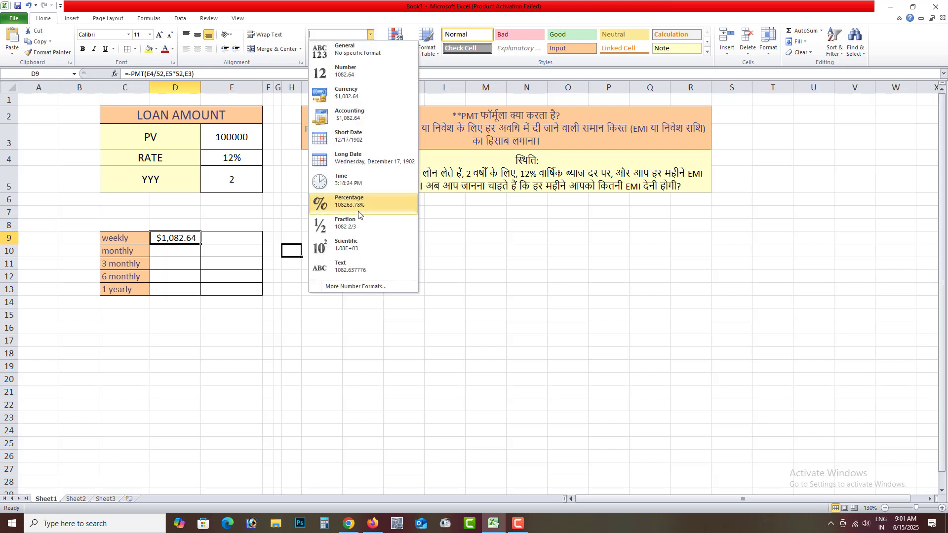
{"action": "left_click", "coordinate": [338, 289]}
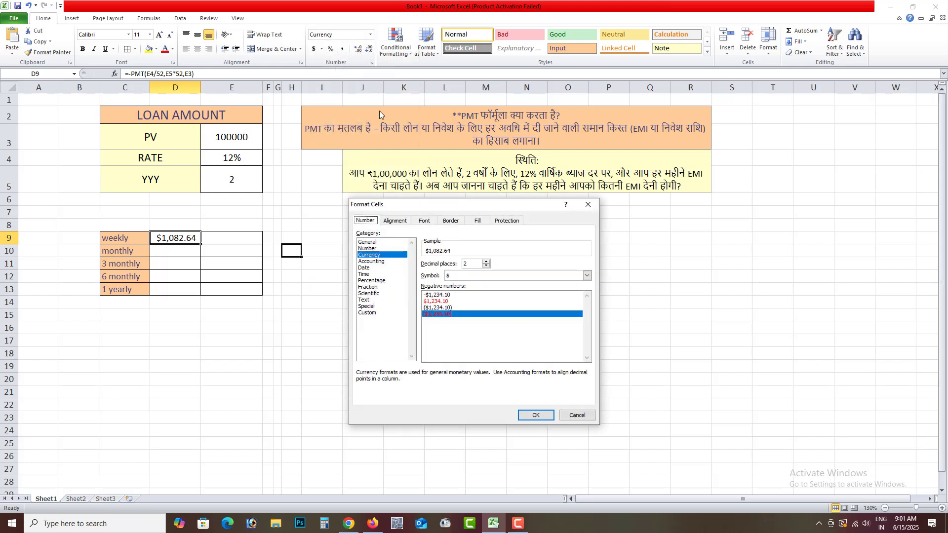
{"action": "left_click", "coordinate": [466, 278]}
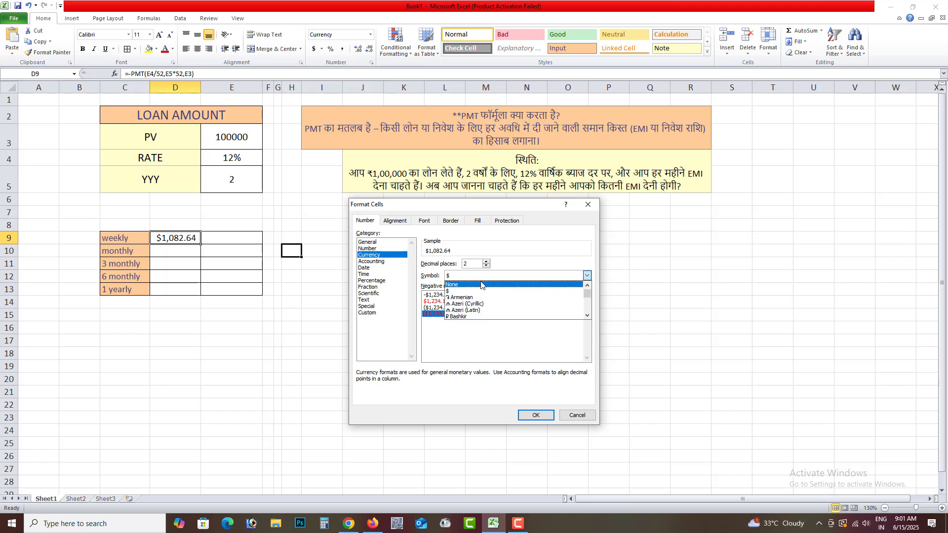
{"action": "key", "text": "i"}
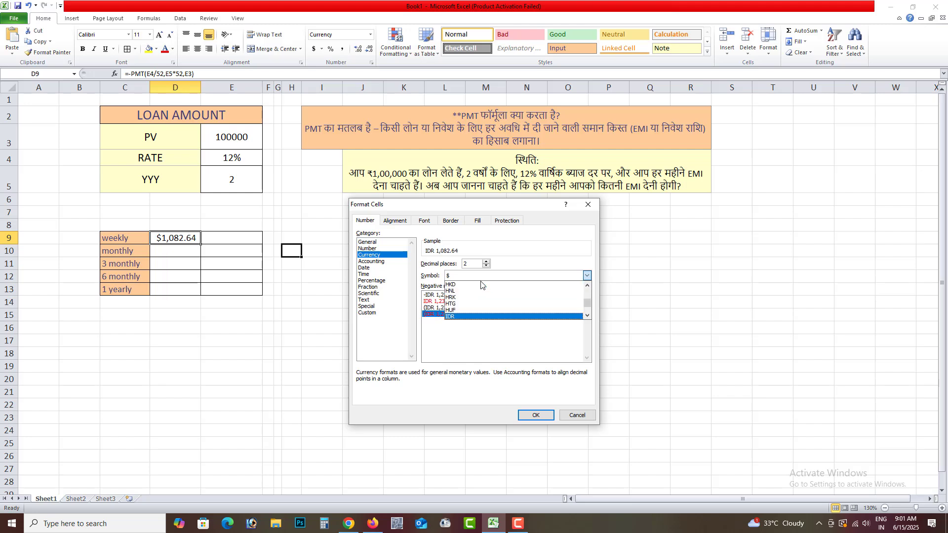
{"action": "key", "text": "Down"}
{"action": "key", "text": "Down"}
{"action": "key", "text": "Down"}
{"action": "key", "text": "Return"}
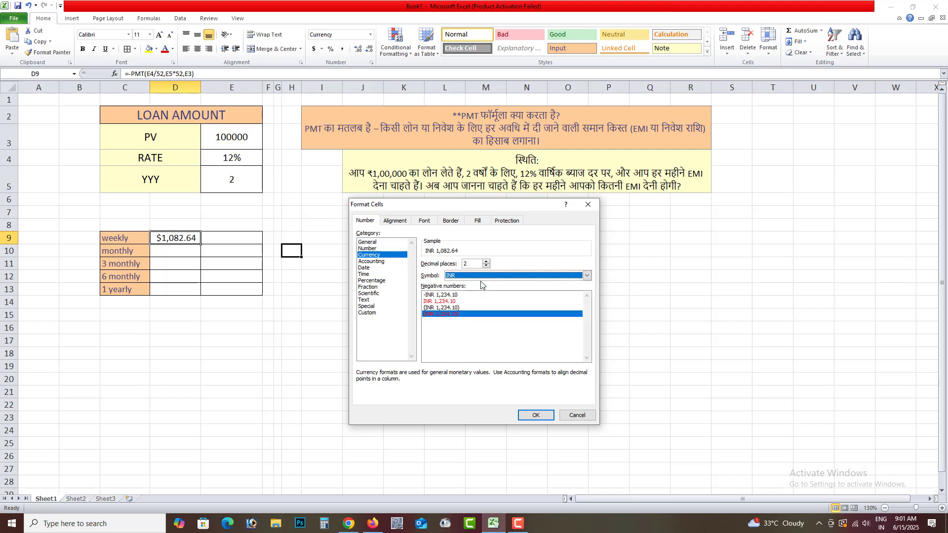
{"action": "left_click", "coordinate": [532, 414]}
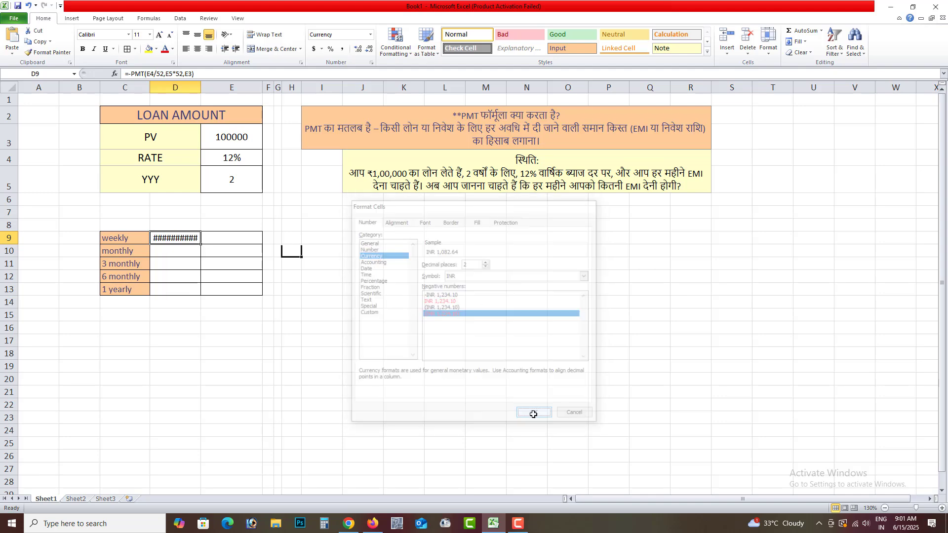
{"action": "left_click_drag", "start_coordinate": [198, 84], "coordinate": [214, 84]}
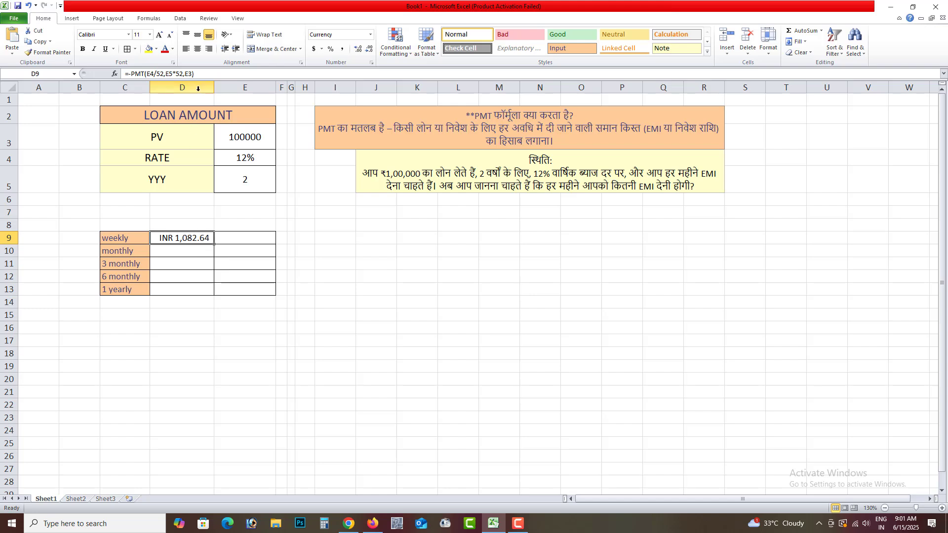
Step: Calculate the total weekly repayments in E9 with =D9*104 and widen column E to fit the amount
{"action": "left_click", "coordinate": [192, 248]}
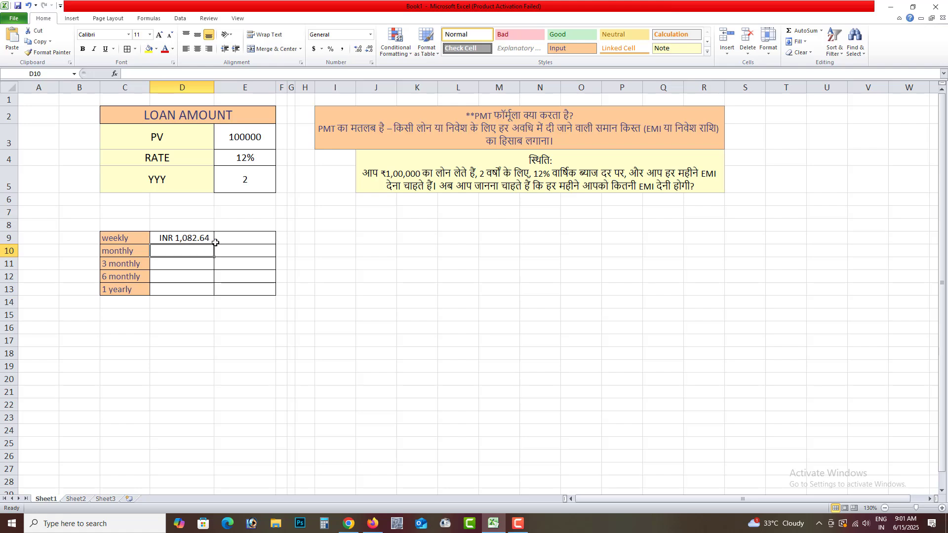
{"action": "left_click", "coordinate": [250, 240]}
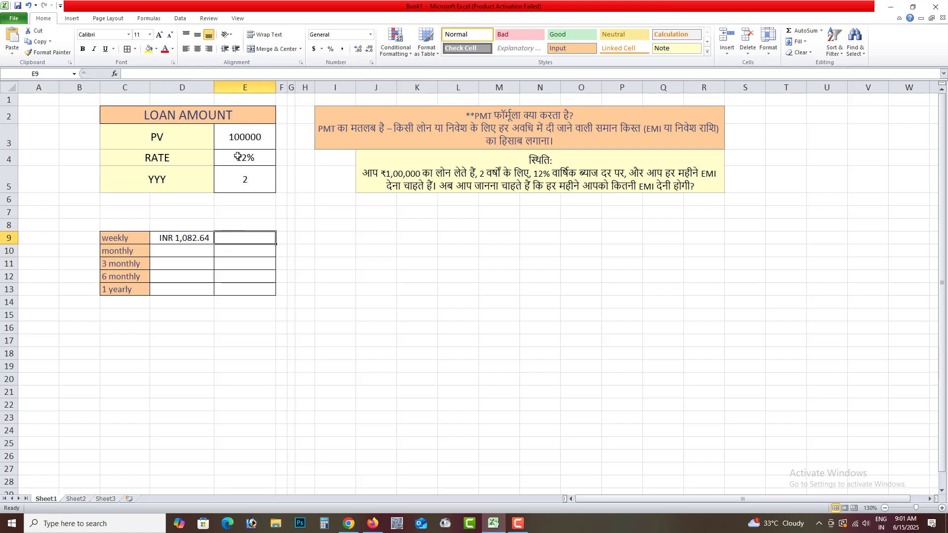
{"action": "type", "text": "="}
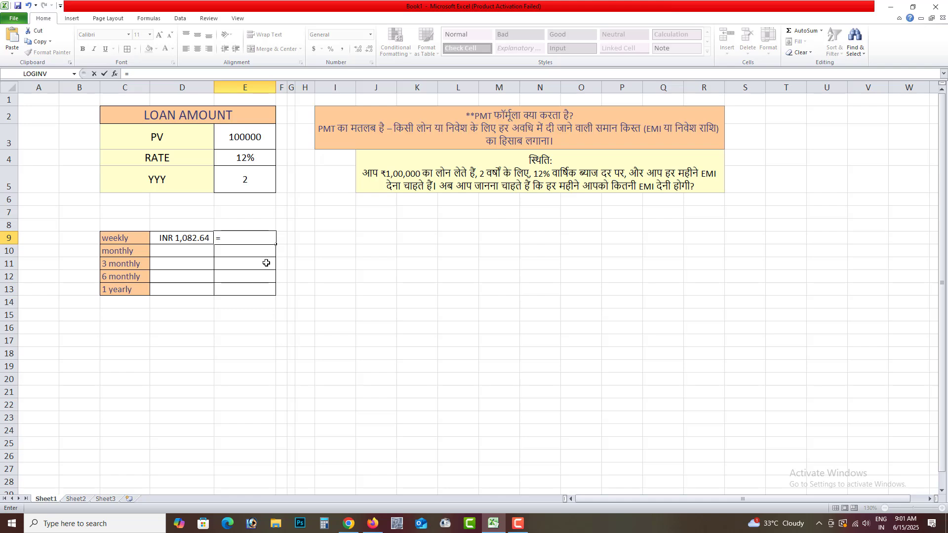
{"action": "left_click", "coordinate": [177, 240]}
{"action": "type", "text": "*104"}
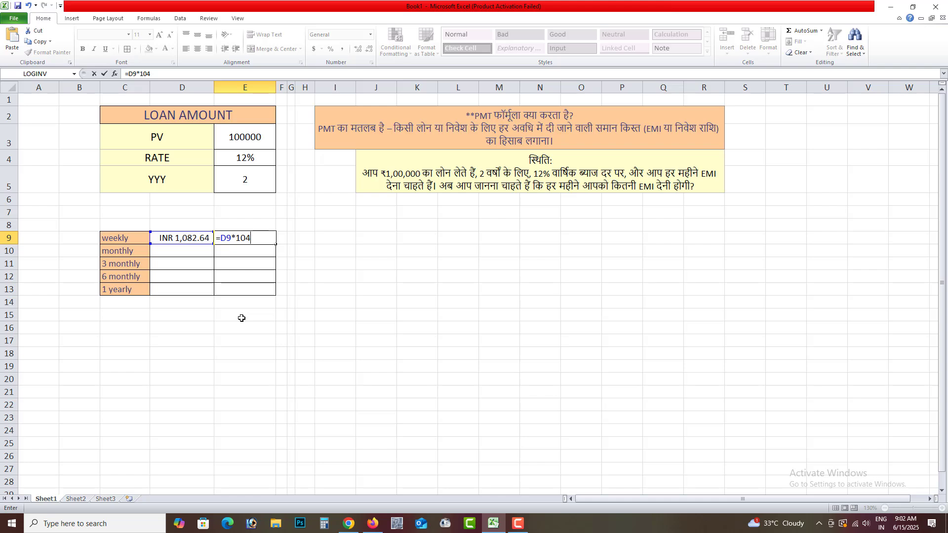
{"action": "key", "text": "Return"}
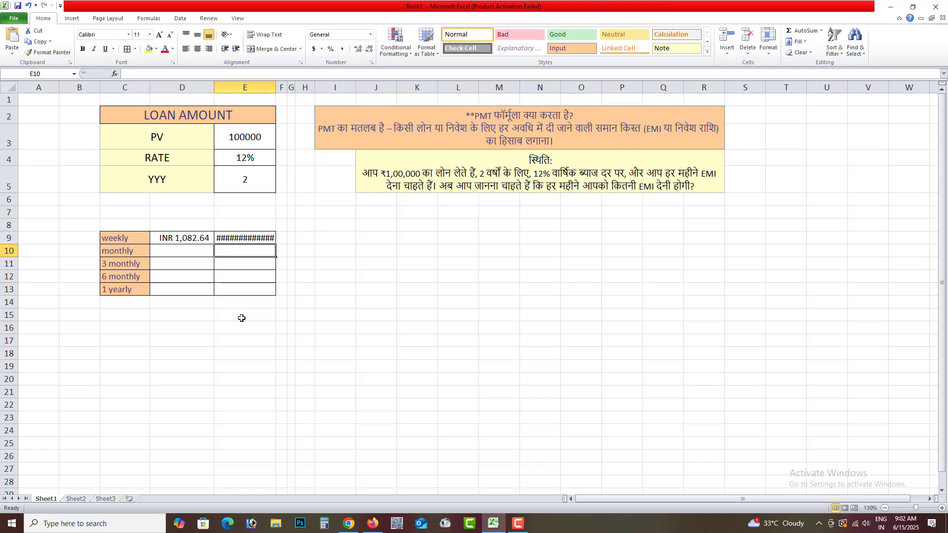
{"action": "left_click_drag", "start_coordinate": [275, 89], "coordinate": [287, 89]}
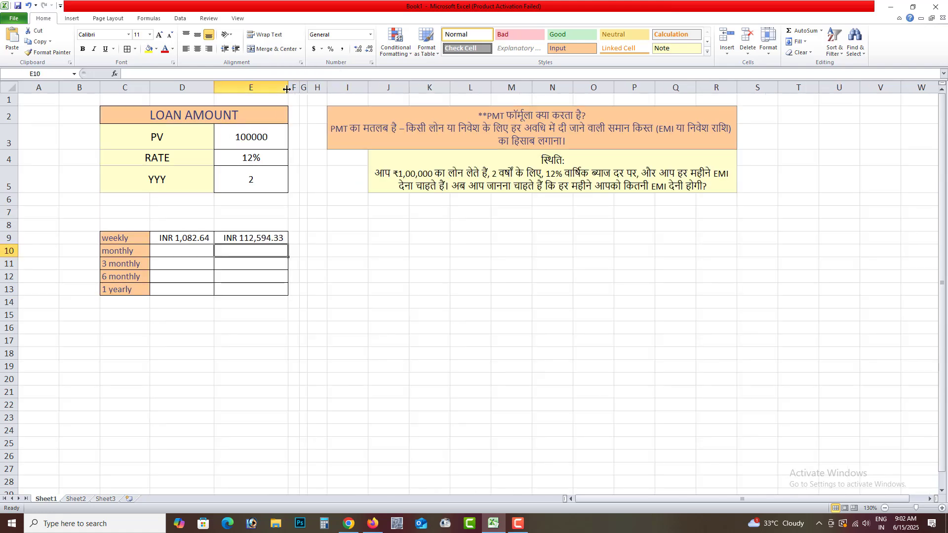
{"action": "left_click", "coordinate": [277, 239]}
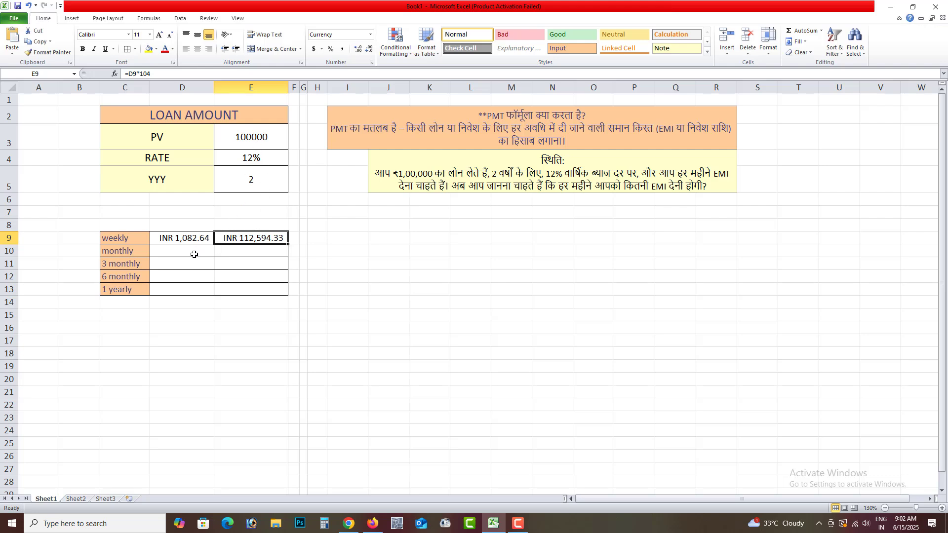
Step: Enter the monthly payment formula =PMT(E4/12,E5*12,-E3) in cell D10
{"action": "left_click", "coordinate": [170, 251]}
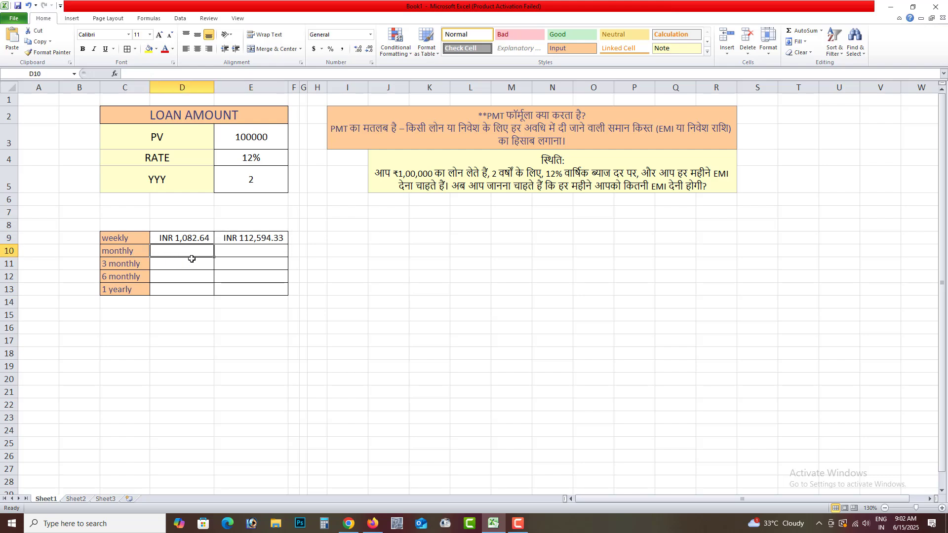
{"action": "type", "text": "="}
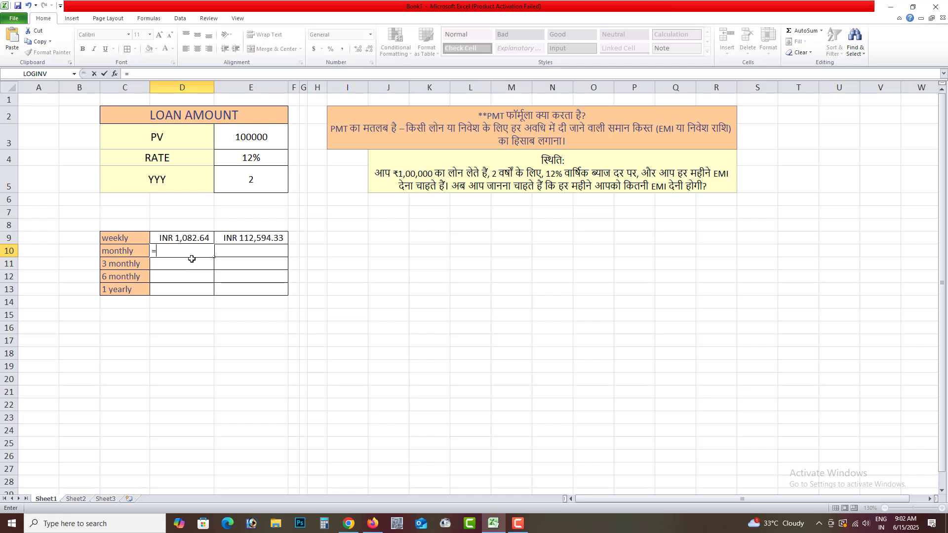
{"action": "type", "text": "pm"}
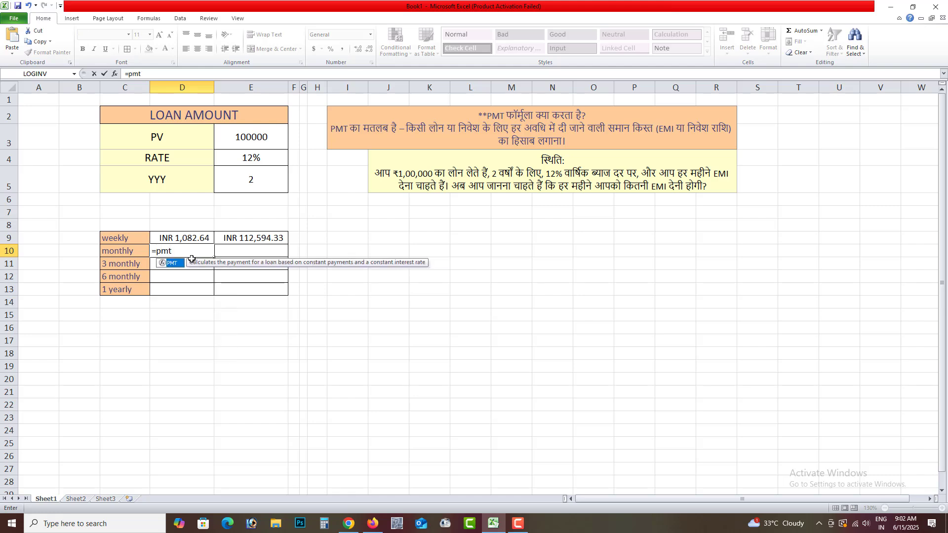
{"action": "type", "text": "t("}
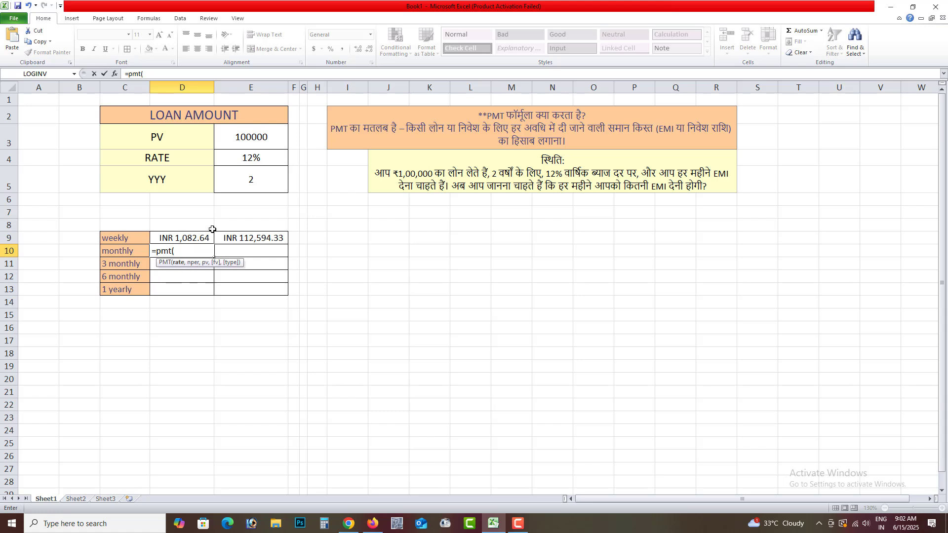
{"action": "left_click", "coordinate": [259, 159]}
{"action": "type", "text": "/12,"}
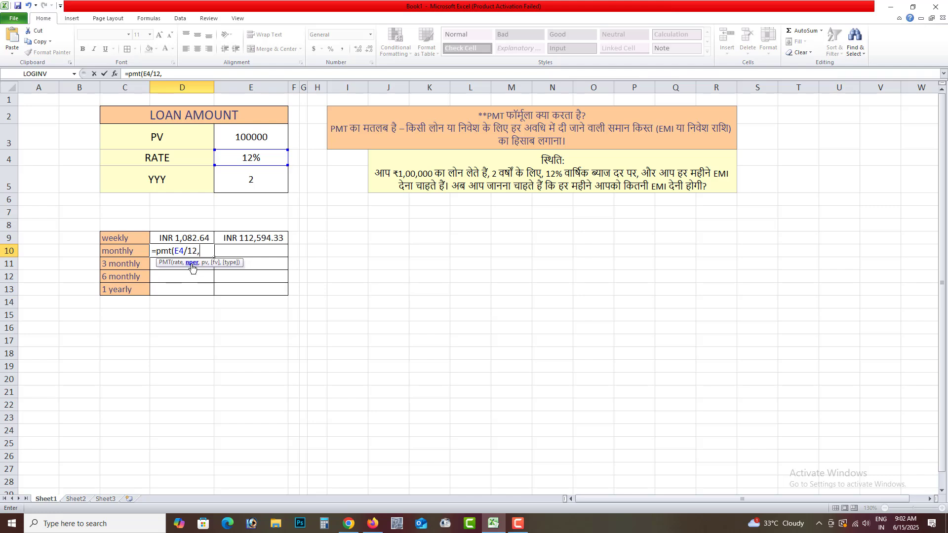
{"action": "left_click", "coordinate": [233, 181]}
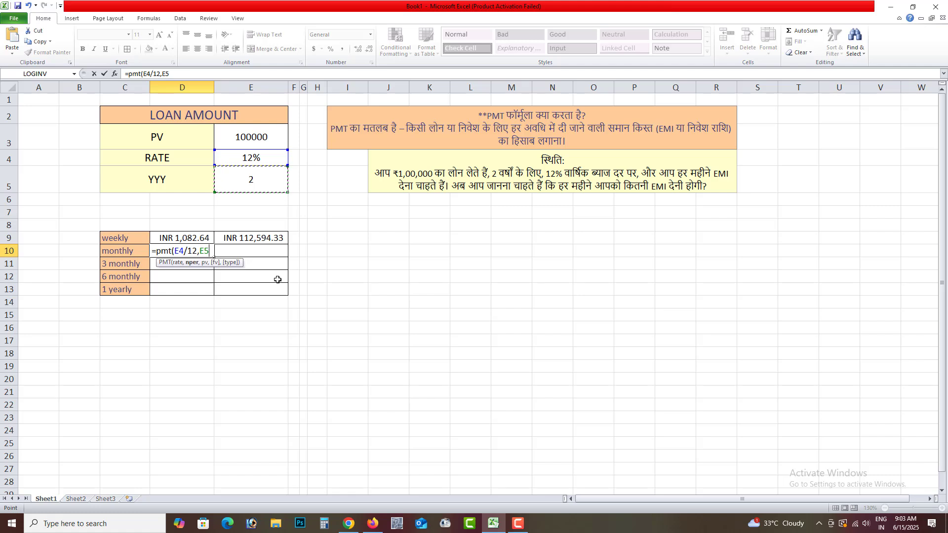
{"action": "type", "text": "*"}
{"action": "type", "text": "12,"}
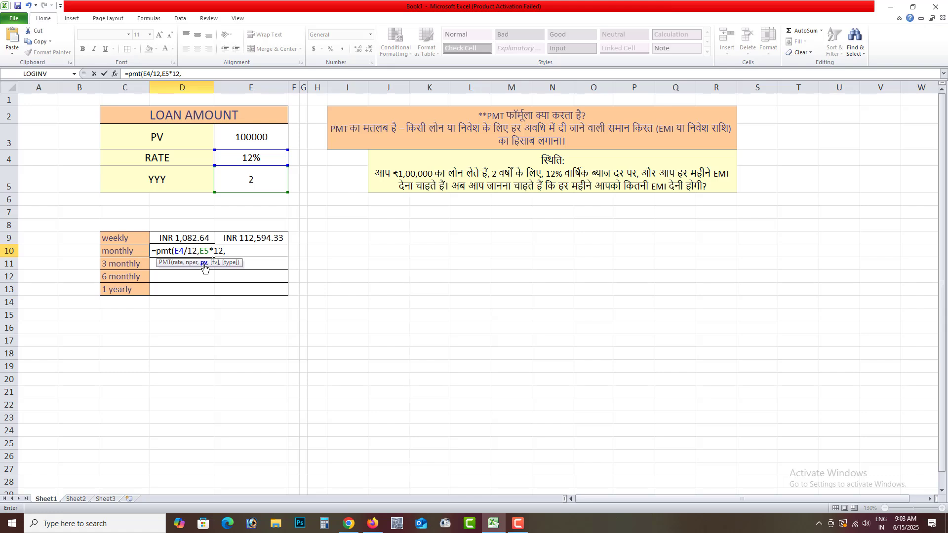
{"action": "left_click", "coordinate": [245, 139]}
{"action": "left_click", "coordinate": [227, 251]}
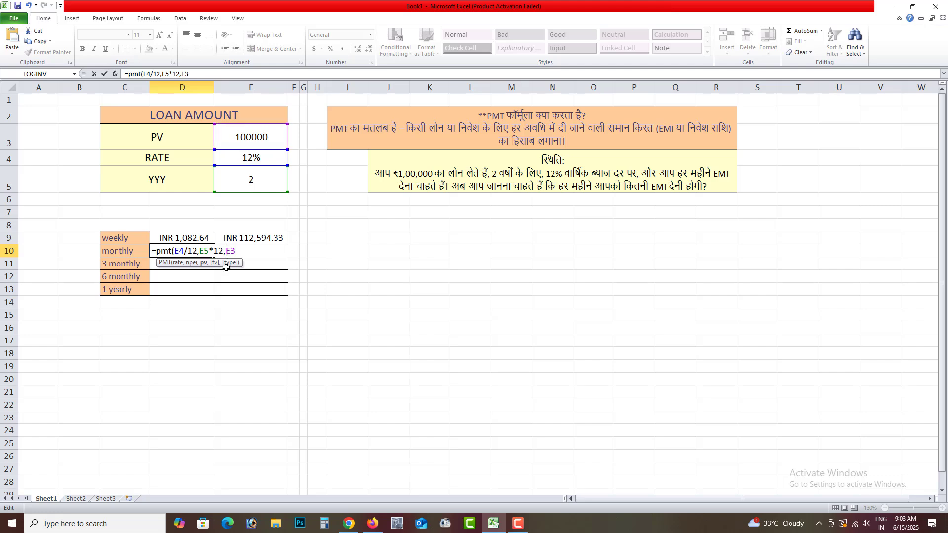
{"action": "type", "text": "-"}
{"action": "key", "text": "Return"}
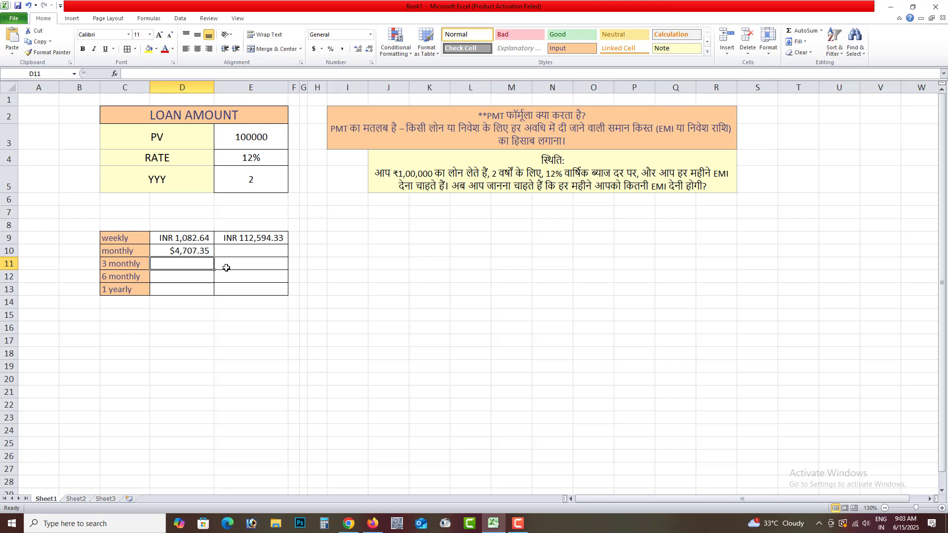
Step: Format cells D10:D13 as currency with the INR symbol
{"action": "left_click", "coordinate": [186, 251]}
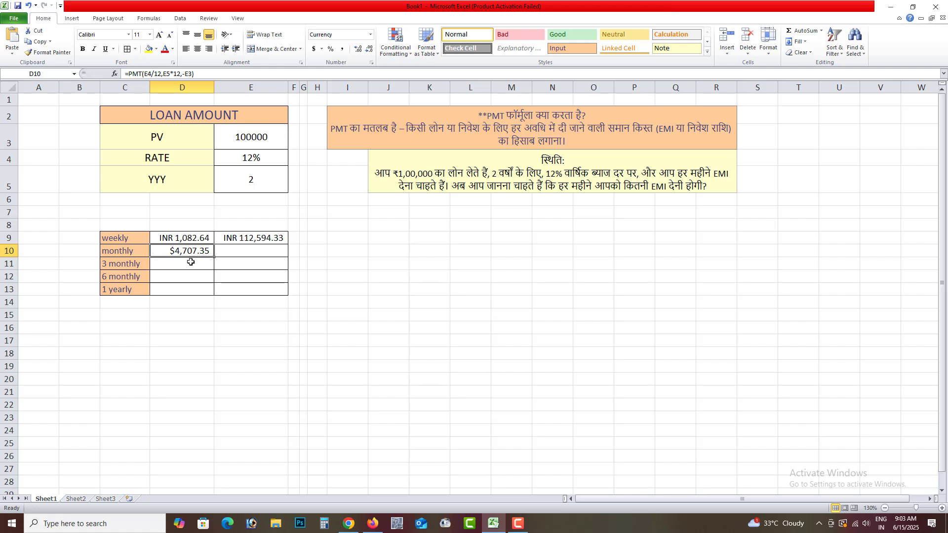
{"action": "left_click_drag", "start_coordinate": [192, 253], "coordinate": [189, 288]}
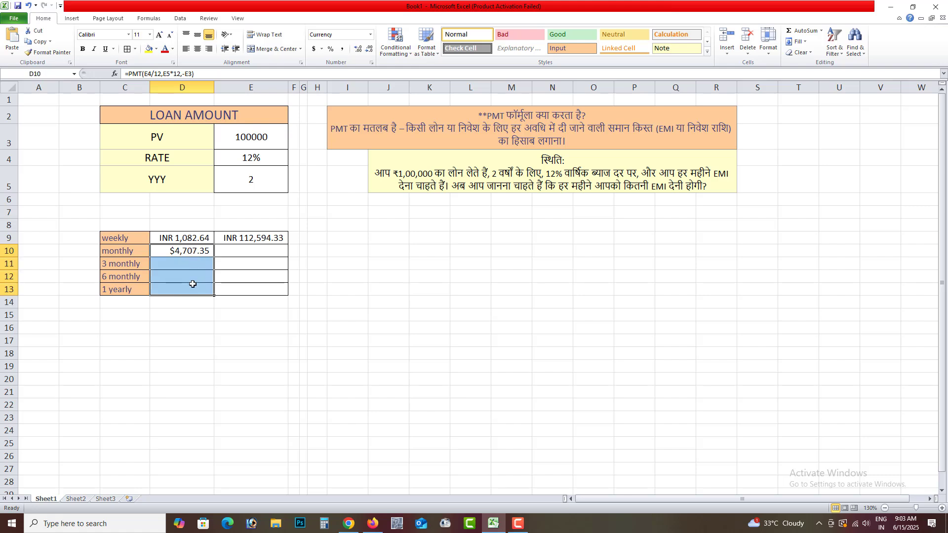
{"action": "left_click", "coordinate": [370, 34]}
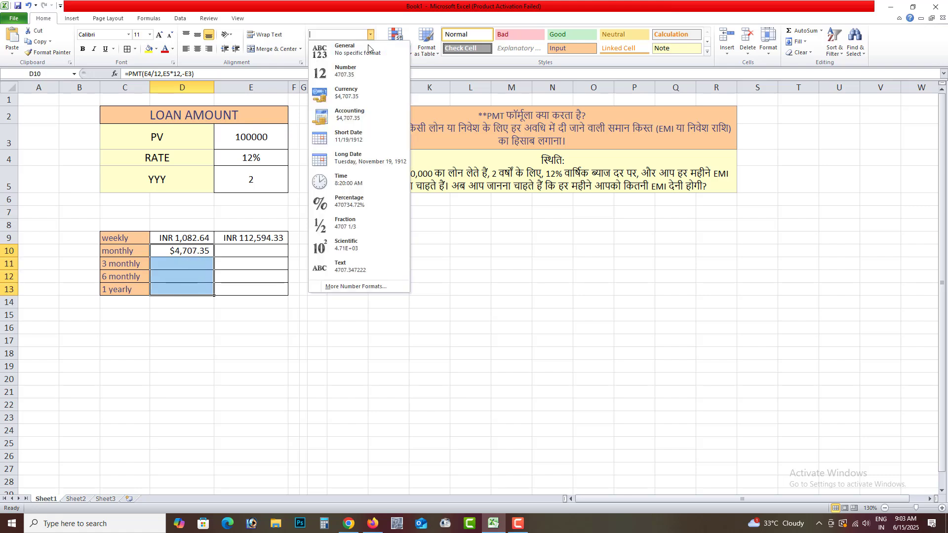
{"action": "left_click", "coordinate": [355, 287]}
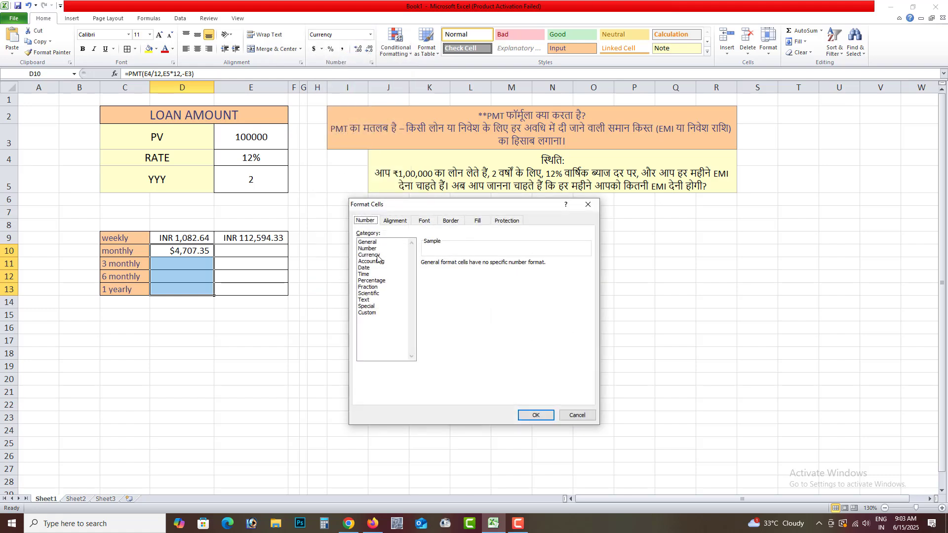
{"action": "left_click", "coordinate": [369, 313]}
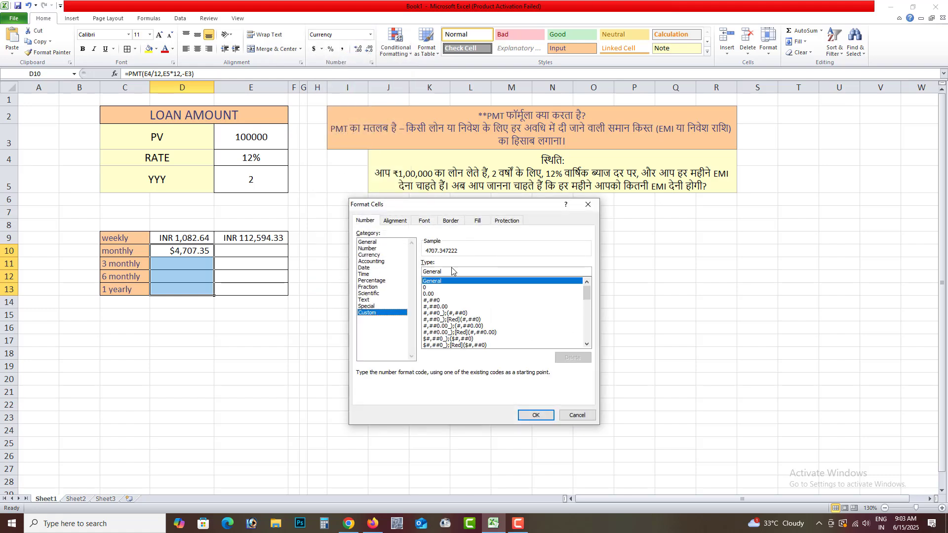
{"action": "left_click", "coordinate": [375, 249]}
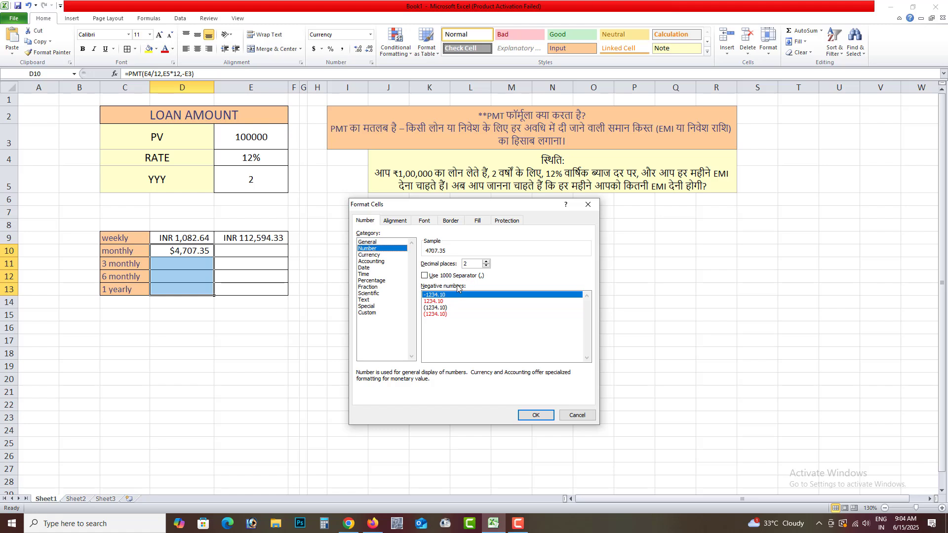
{"action": "left_click", "coordinate": [372, 255]}
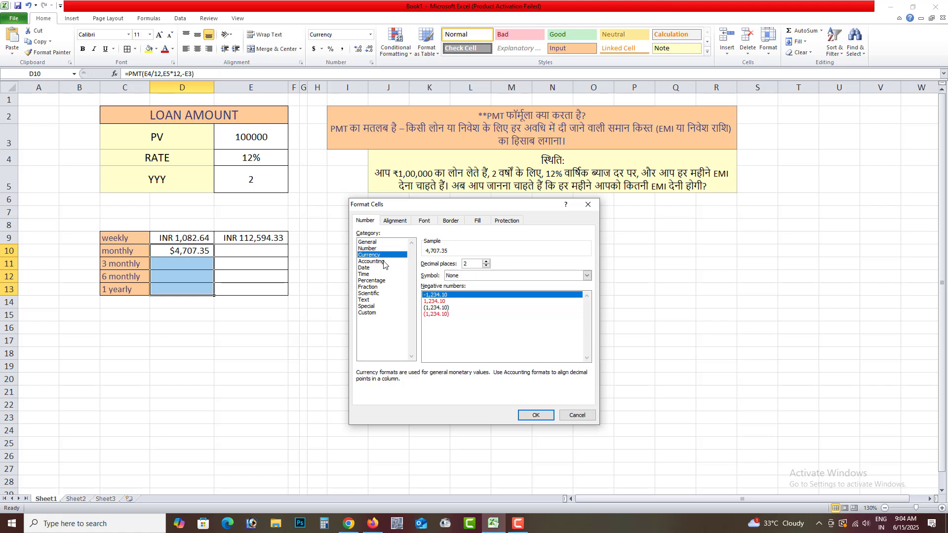
{"action": "left_click", "coordinate": [469, 277]}
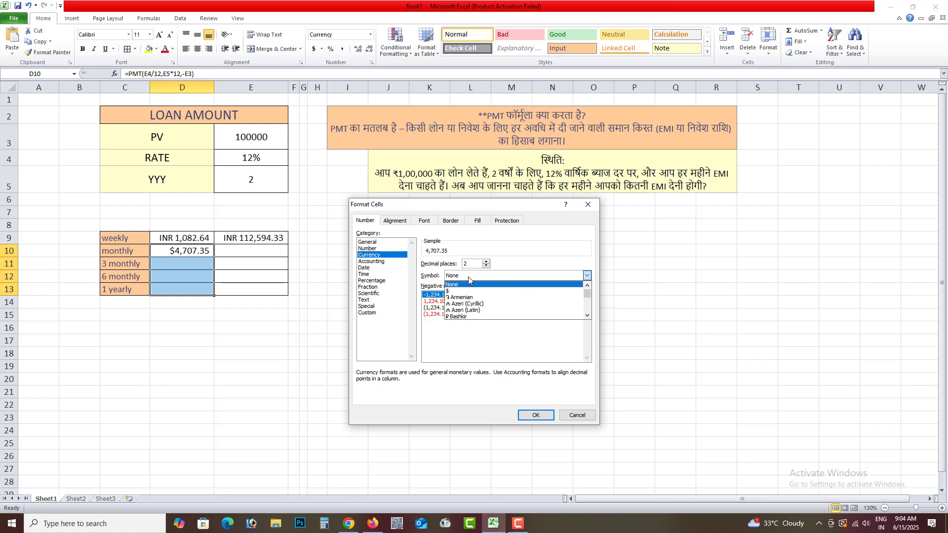
{"action": "type", "text": "inr"}
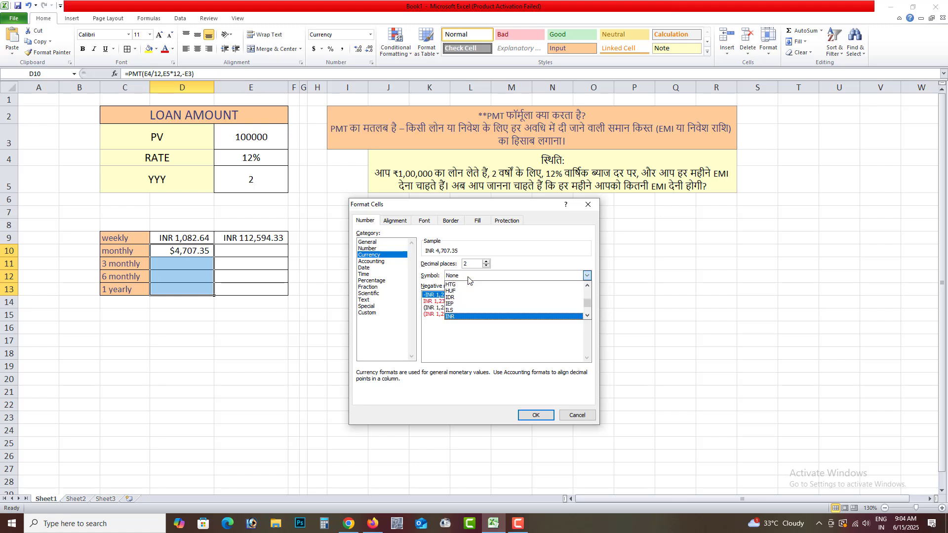
{"action": "key", "text": "Return"}
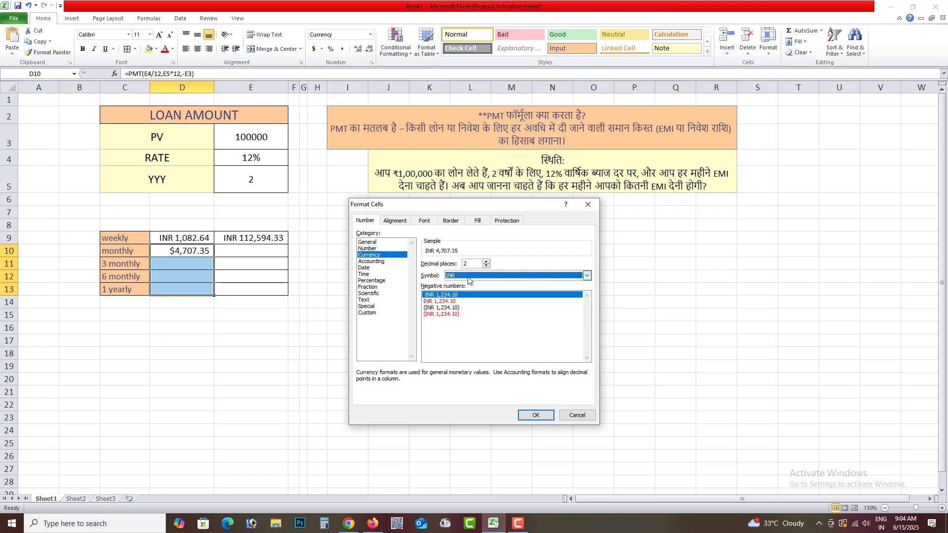
{"action": "left_click", "coordinate": [535, 416]}
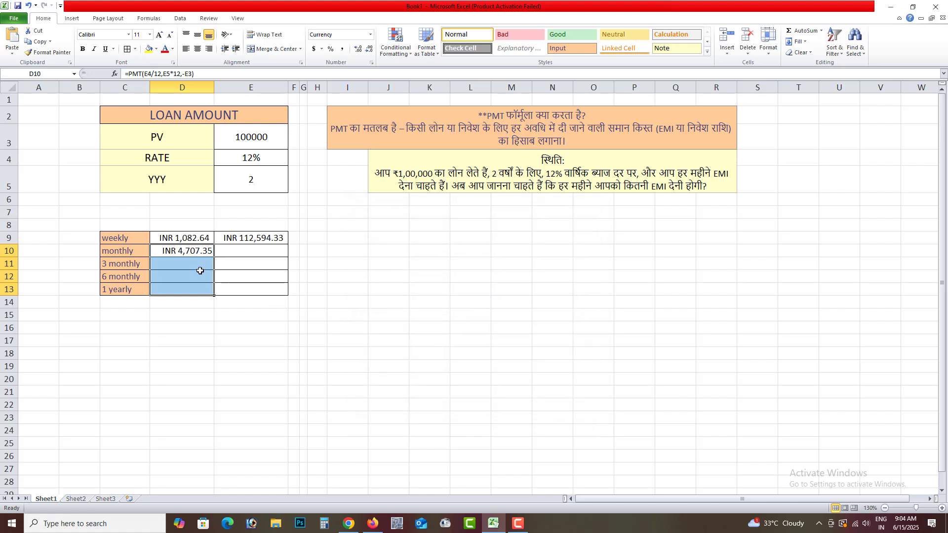
Step: Calculate the total monthly repayments in E10 with =D10*24
{"action": "left_click", "coordinate": [234, 254]}
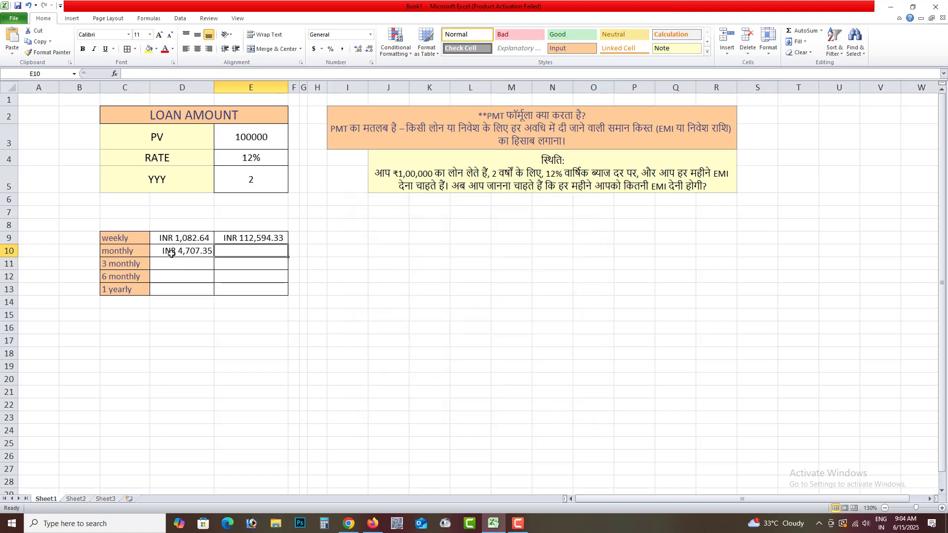
{"action": "left_click", "coordinate": [176, 253]}
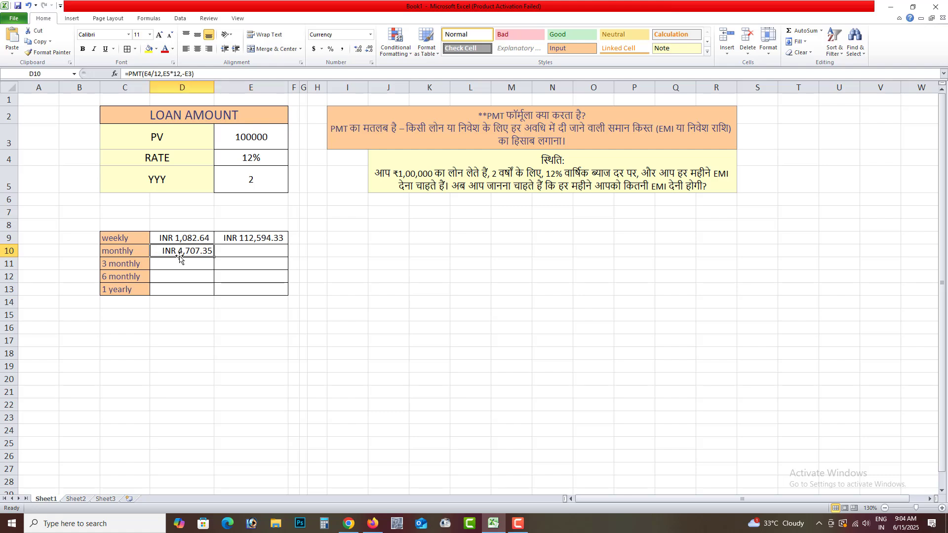
{"action": "left_click", "coordinate": [249, 251]}
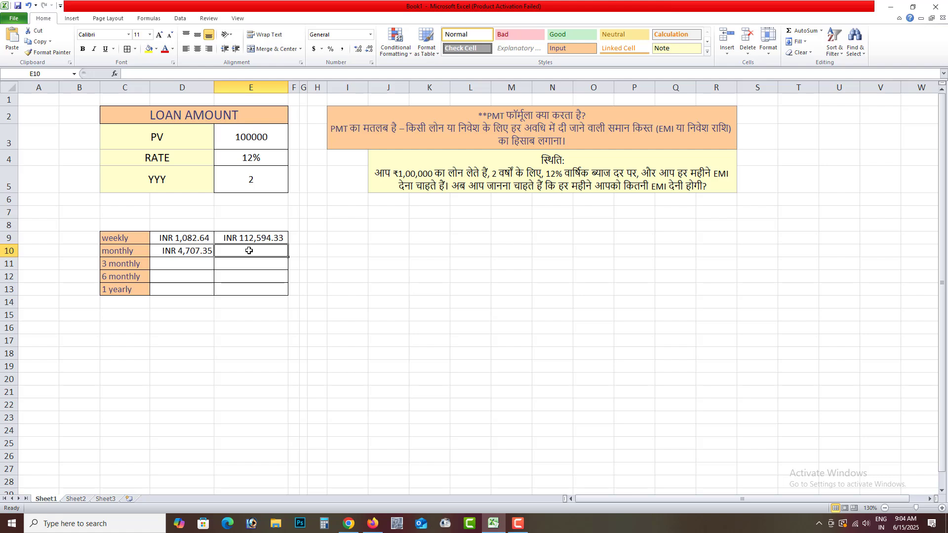
{"action": "type", "text": "="}
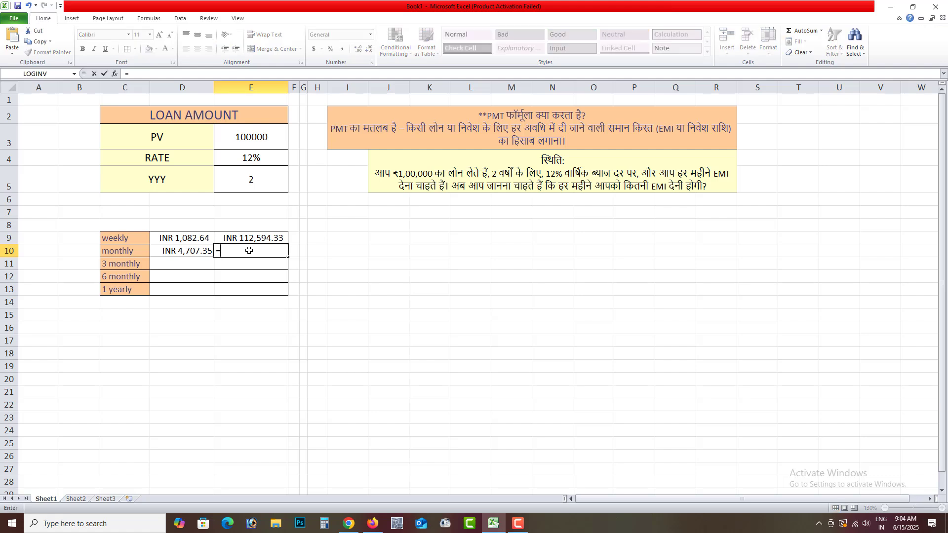
{"action": "left_click", "coordinate": [177, 252]}
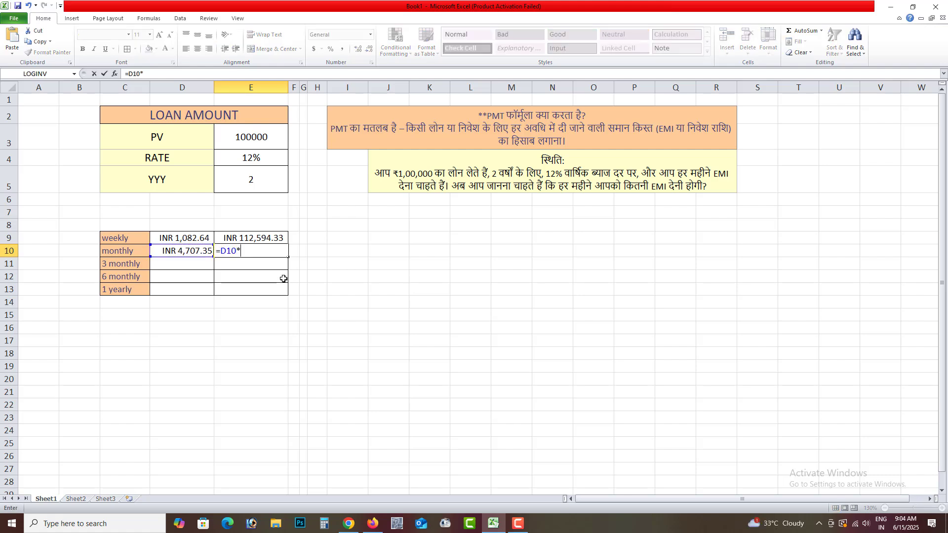
{"action": "type", "text": "*24"}
{"action": "key", "text": "Return"}
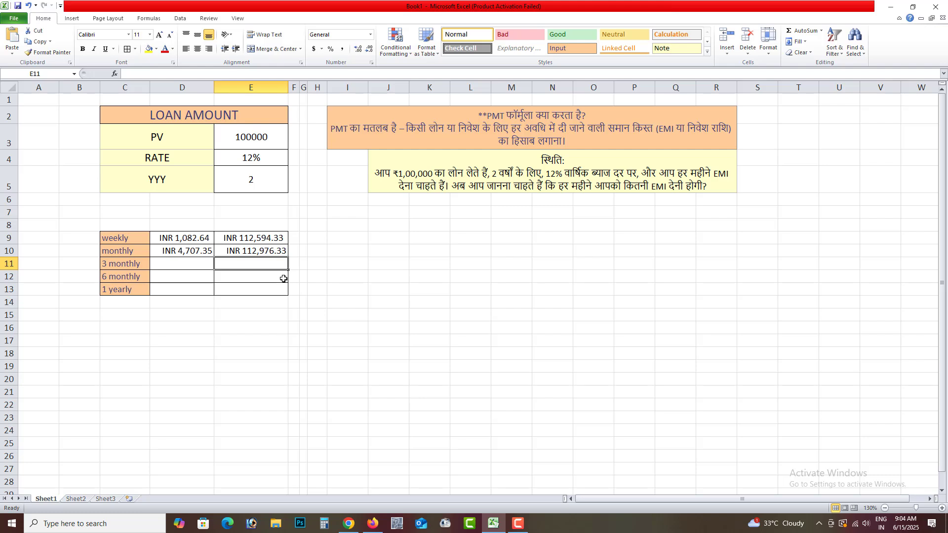
{"action": "left_click", "coordinate": [262, 253]}
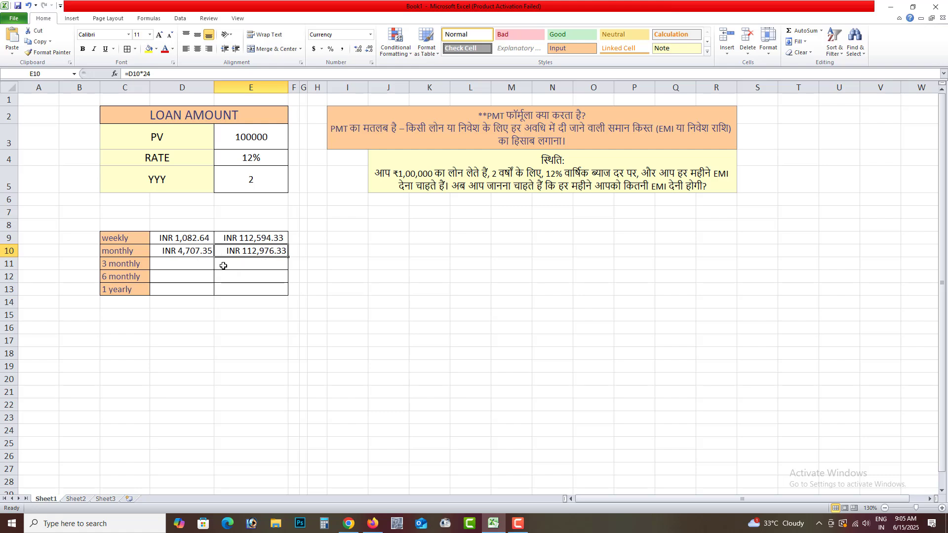
Step: Clear the 3 monthly cells D11:E11 and enter the payment formula =PMT(E4/3,E5*3,E3) in D11
{"action": "left_click", "coordinate": [197, 265]}
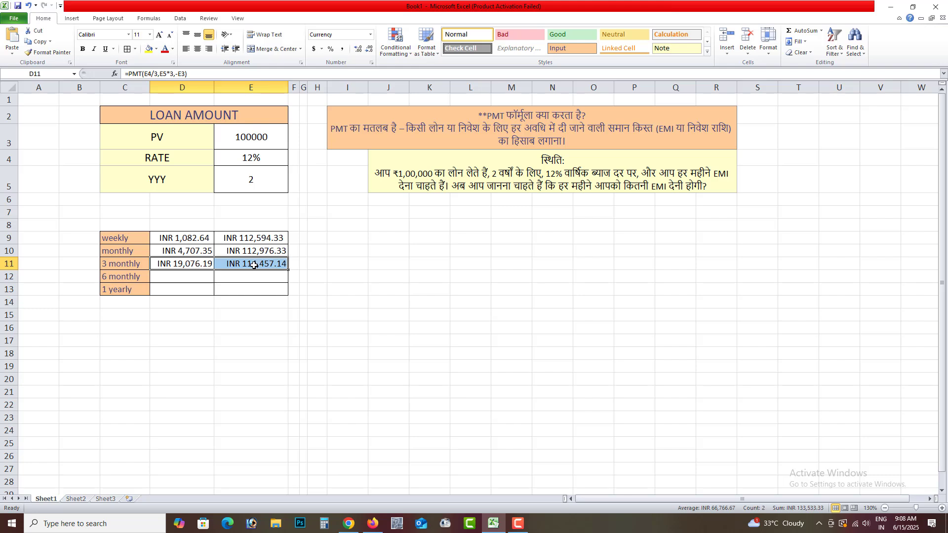
{"action": "key", "text": "Delete"}
{"action": "left_click", "coordinate": [207, 263]}
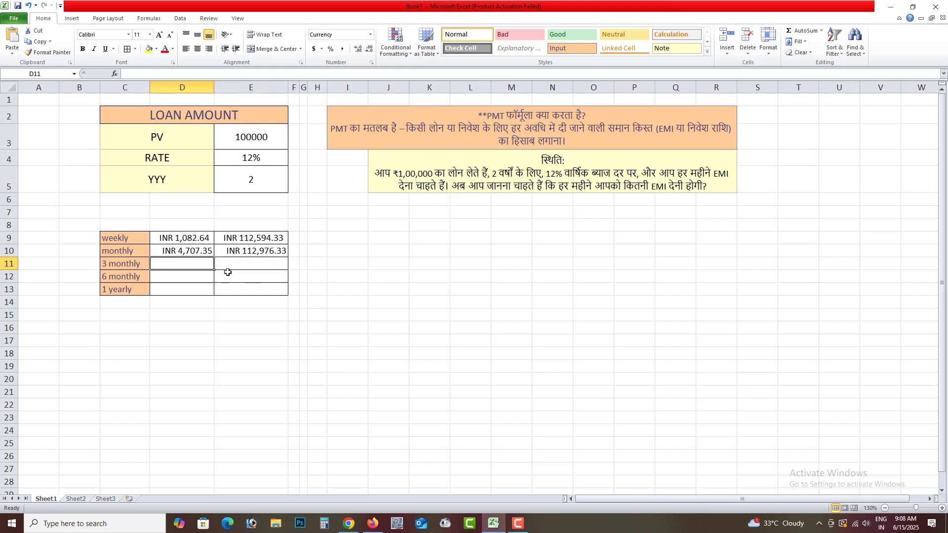
{"action": "type", "text": "=pmt("}
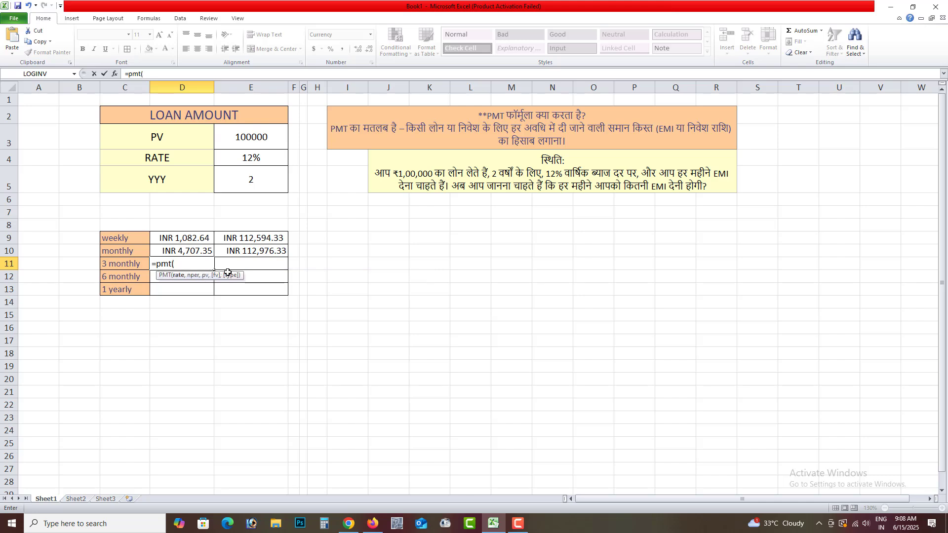
{"action": "left_click", "coordinate": [265, 162]}
{"action": "type", "text": "/3"}
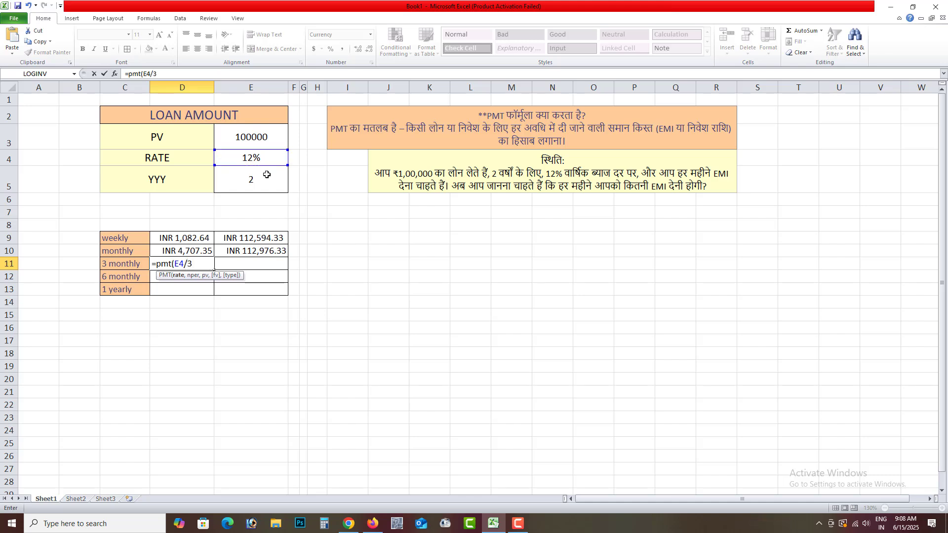
{"action": "type", "text": ","}
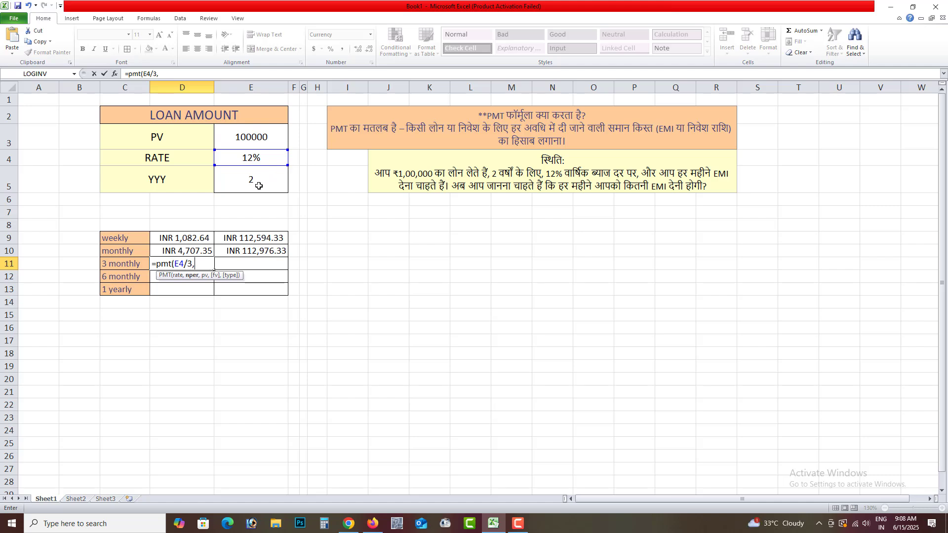
{"action": "left_click", "coordinate": [252, 184]}
{"action": "type", "text": "*3,"}
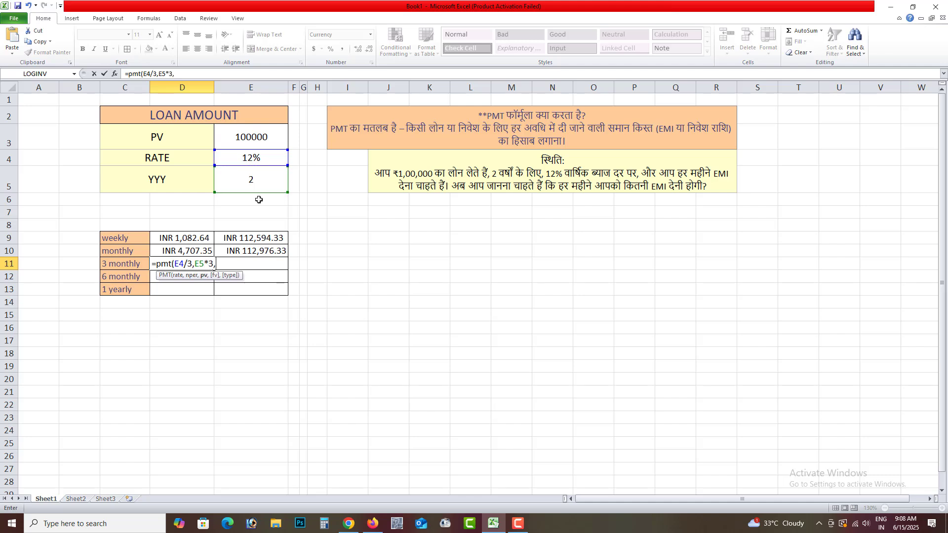
{"action": "left_click", "coordinate": [235, 139]}
{"action": "type", "text": ")"}
{"action": "key", "text": "Return"}
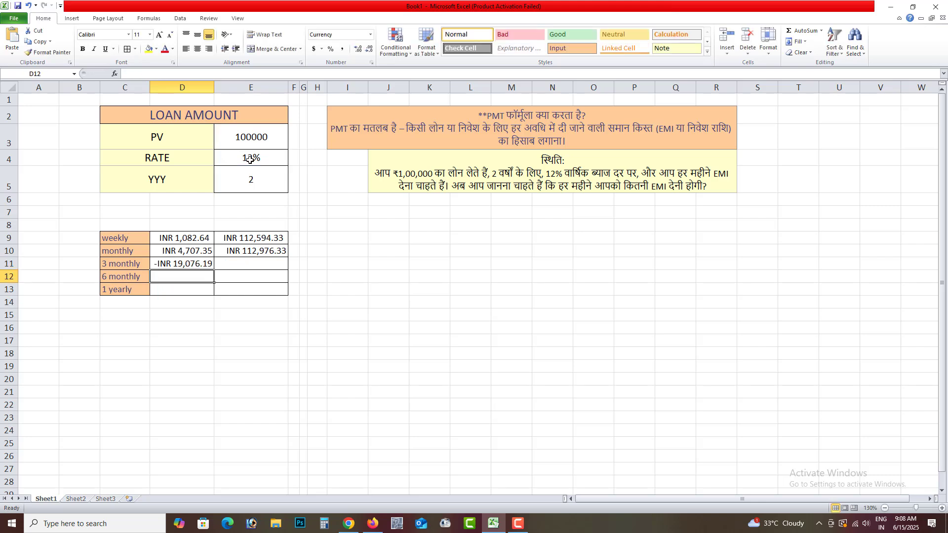
Step: Add a minus sign to the 3 monthly payment formula in D11 to make the instalment positive
{"action": "double_click", "coordinate": [200, 265]}
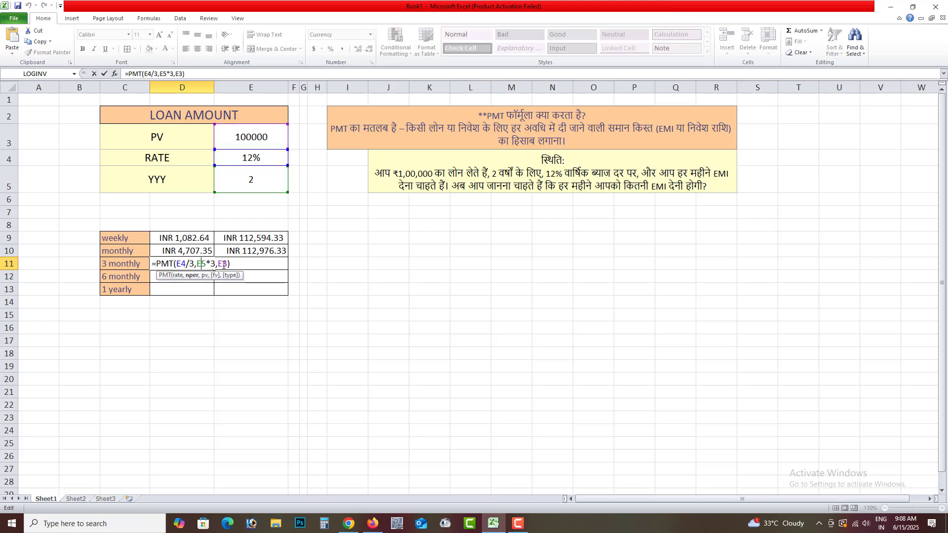
{"action": "key", "text": "Right"}
{"action": "key", "text": "Return"}
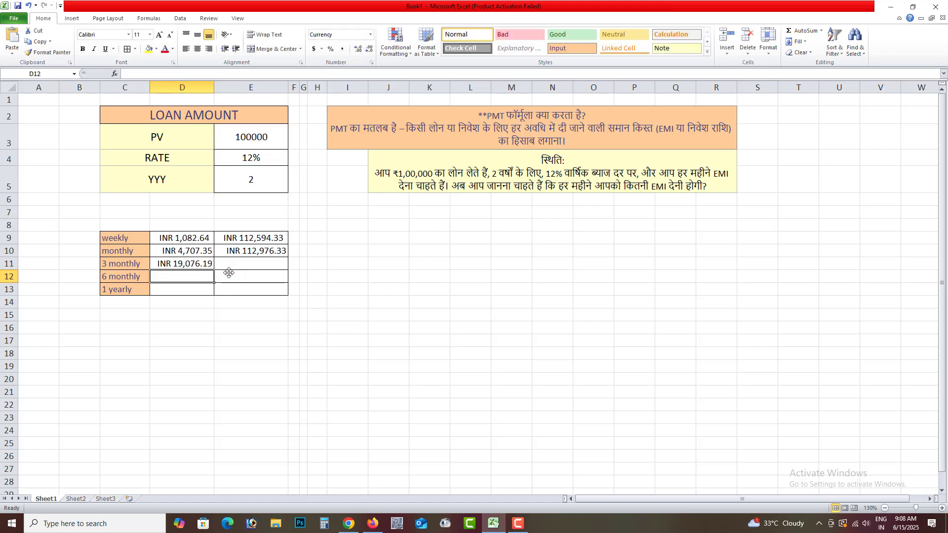
Step: Calculate the total 3 monthly repayments in E11 with =D11*6
{"action": "left_click", "coordinate": [236, 263]}
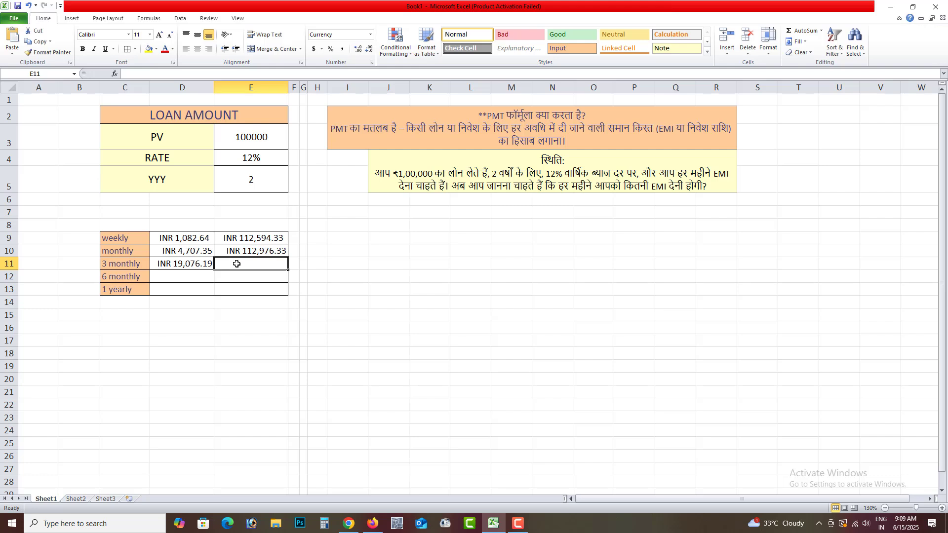
{"action": "type", "text": "="}
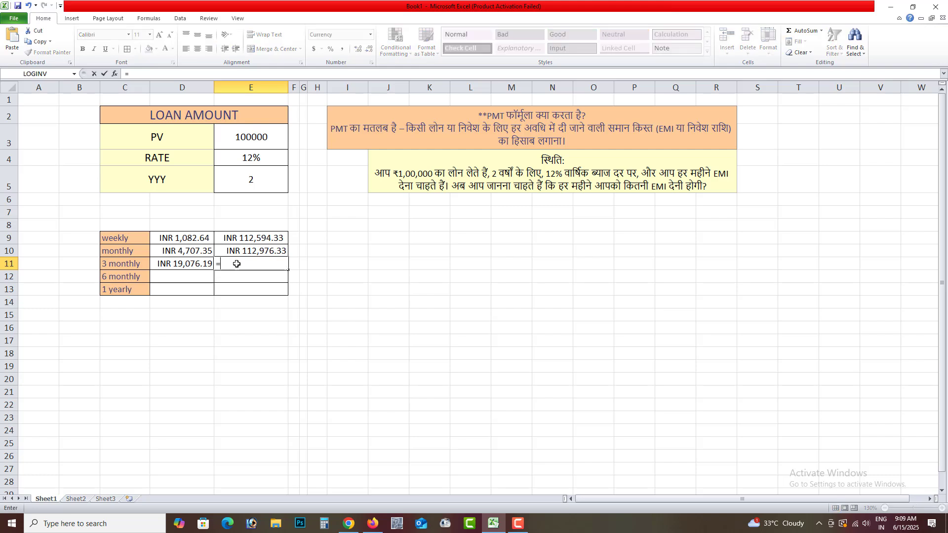
{"action": "left_click", "coordinate": [178, 263]}
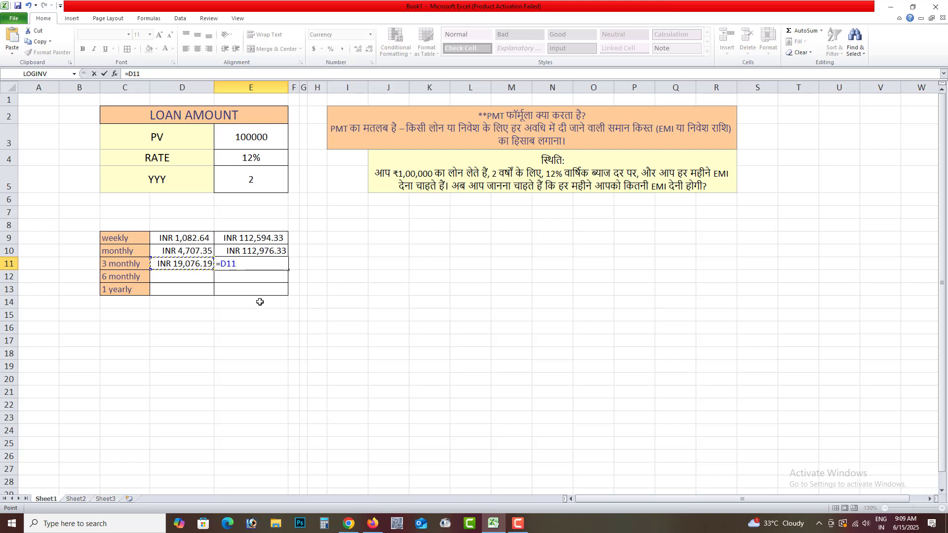
{"action": "type", "text": "*"}
{"action": "type", "text": "6"}
{"action": "key", "text": "Return"}
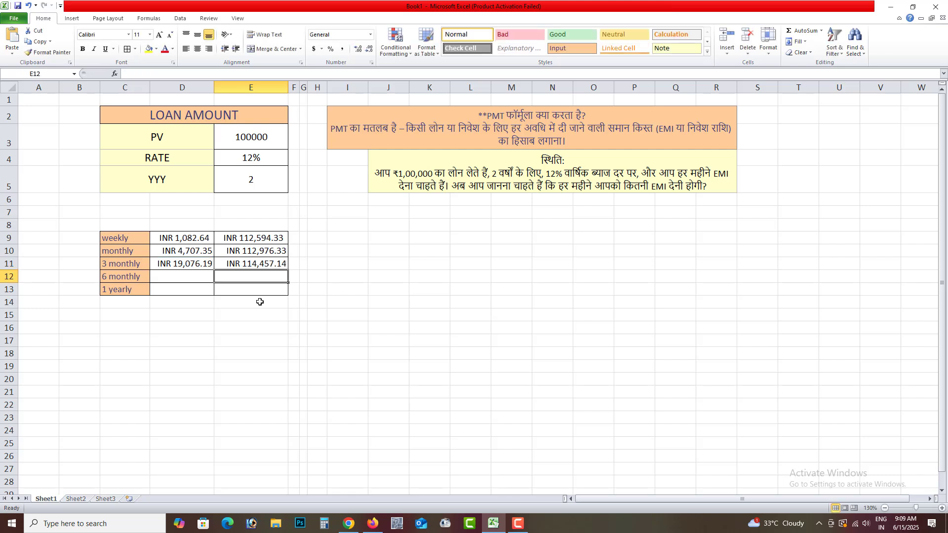
{"action": "left_click", "coordinate": [254, 266]}
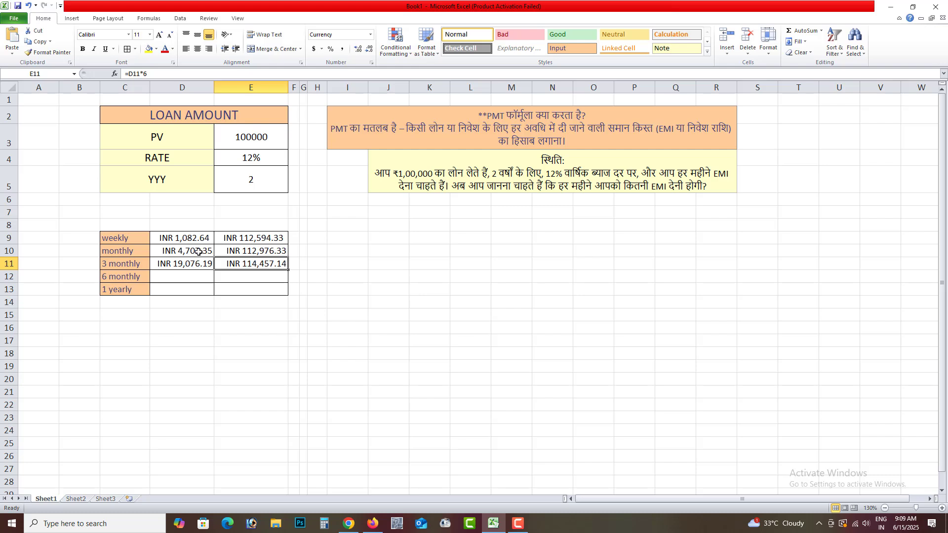
{"action": "left_click", "coordinate": [259, 276]}
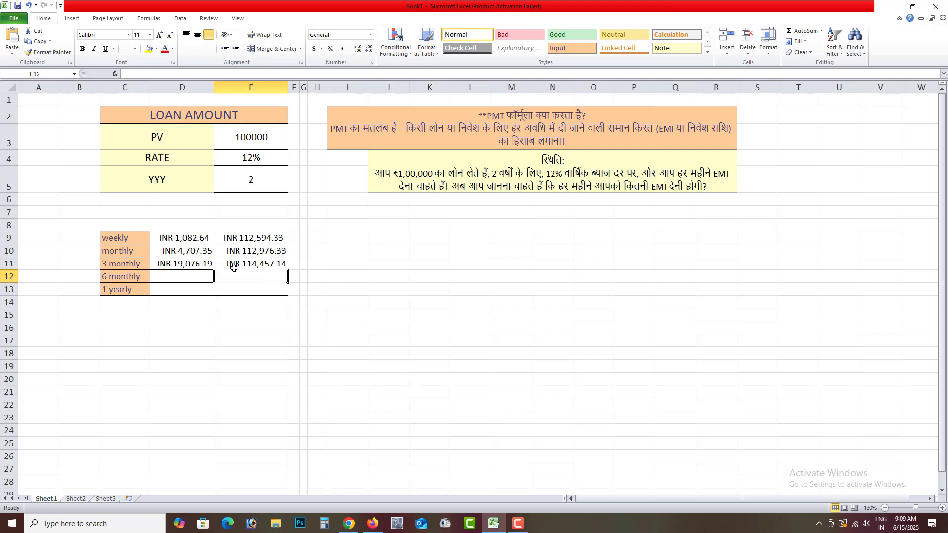
Step: Enter the 6 monthly payment formula =PMT(E4/2,E5*2,E3) in cell D12
{"action": "left_click", "coordinate": [183, 280]}
{"action": "type", "text": "="}
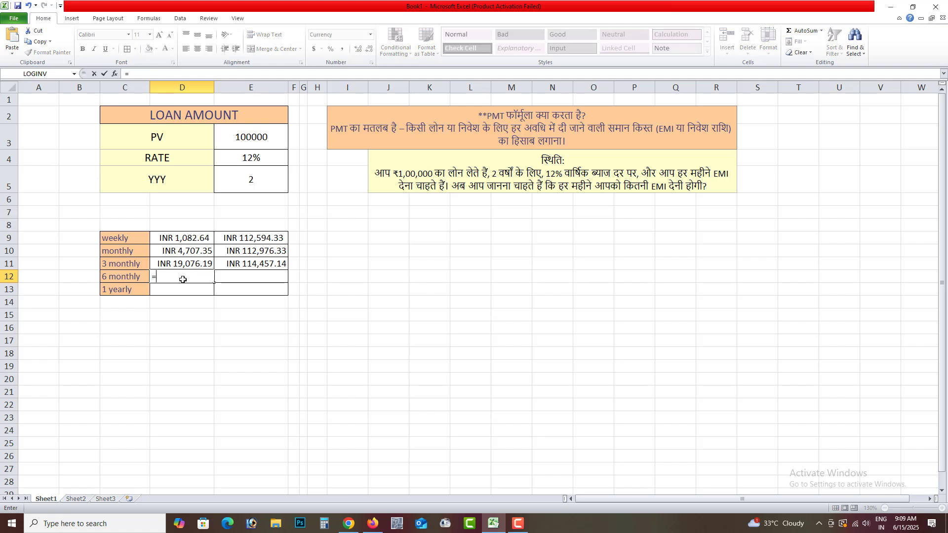
{"action": "type", "text": "pmt"}
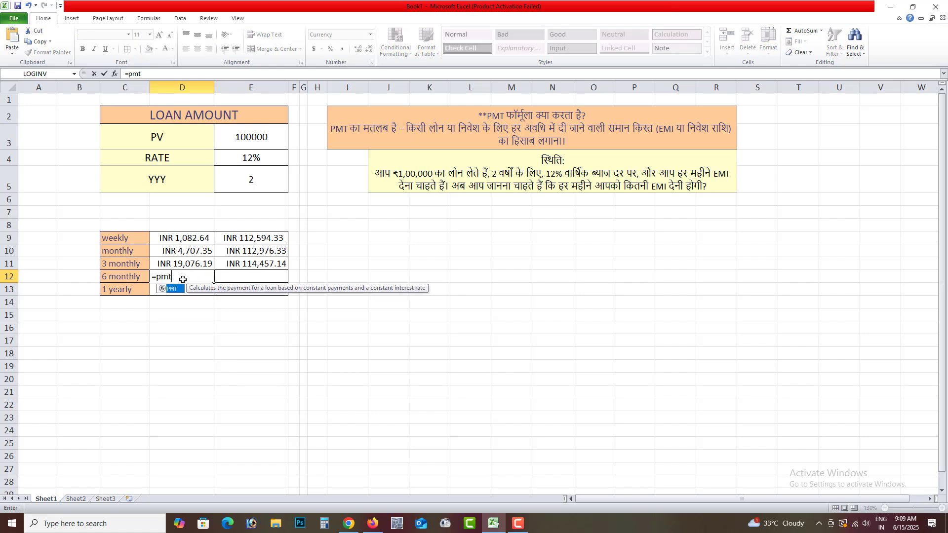
{"action": "type", "text": "("}
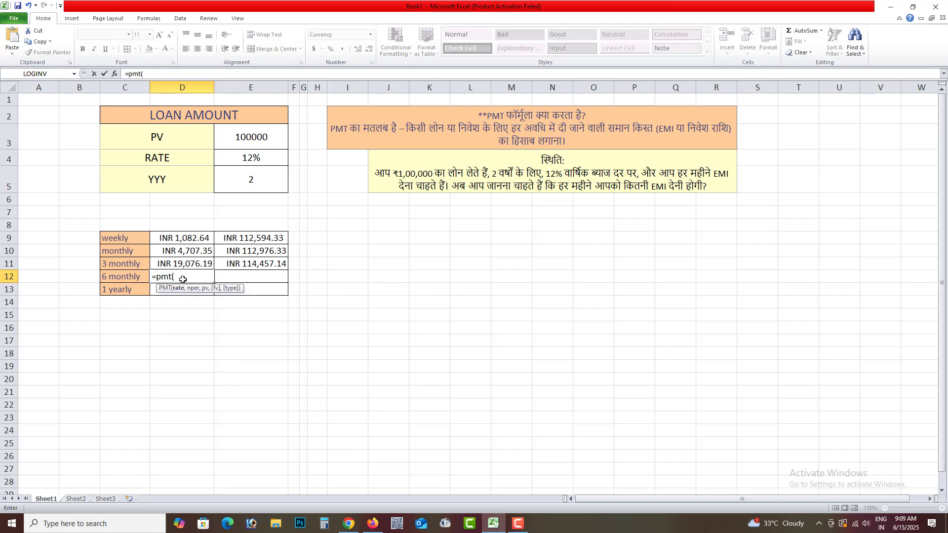
{"action": "left_click", "coordinate": [247, 157]}
{"action": "type", "text": "/"}
{"action": "type", "text": "2,"}
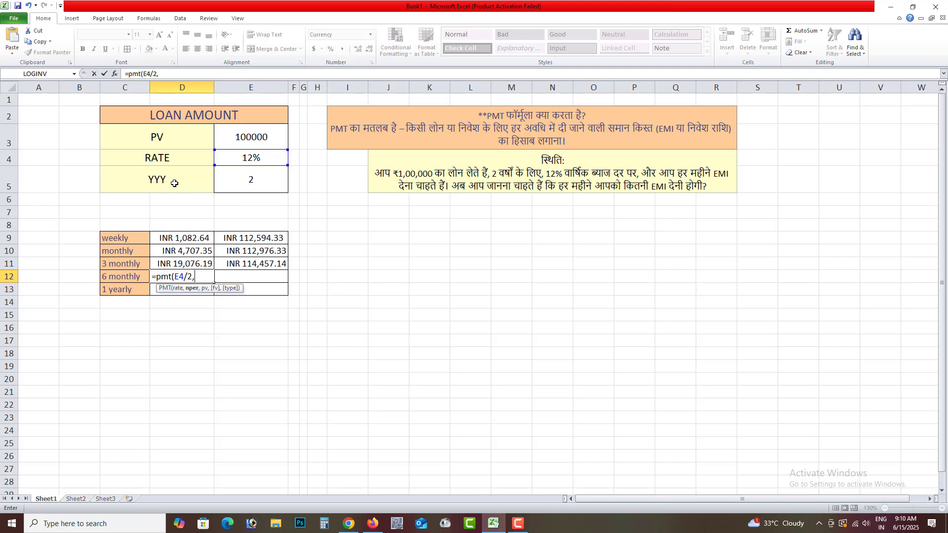
{"action": "left_click", "coordinate": [251, 182]}
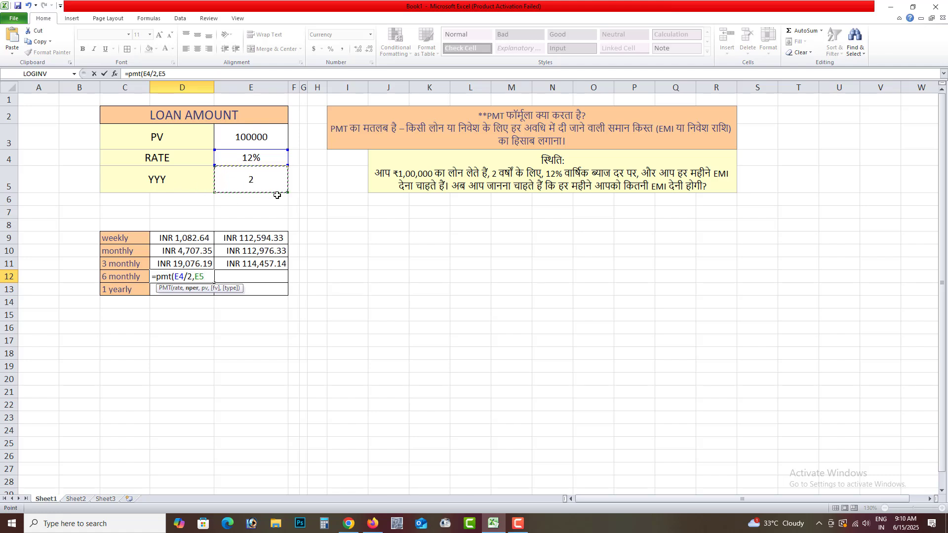
{"action": "type", "text": "*2"}
{"action": "type", "text": ","}
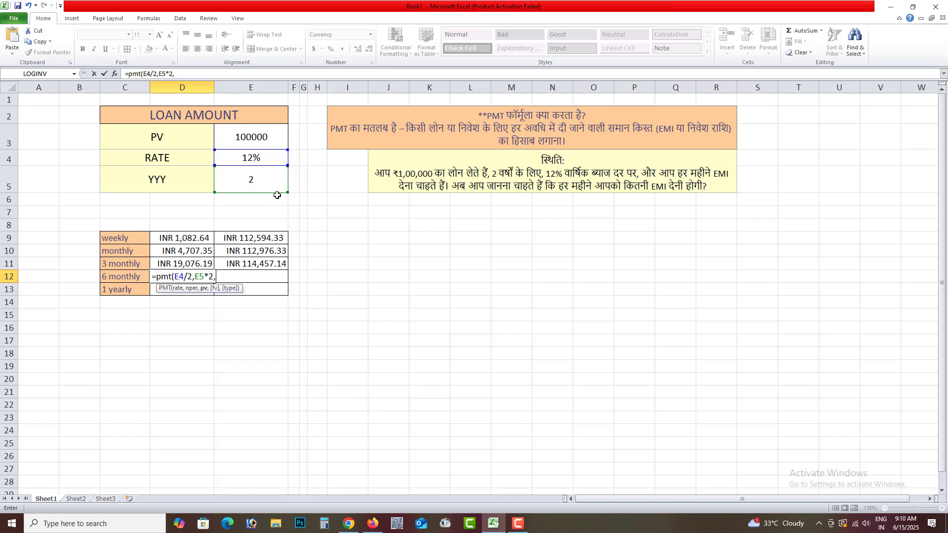
{"action": "left_click", "coordinate": [265, 137]}
{"action": "type", "text": ")"}
{"action": "key", "text": "Return"}
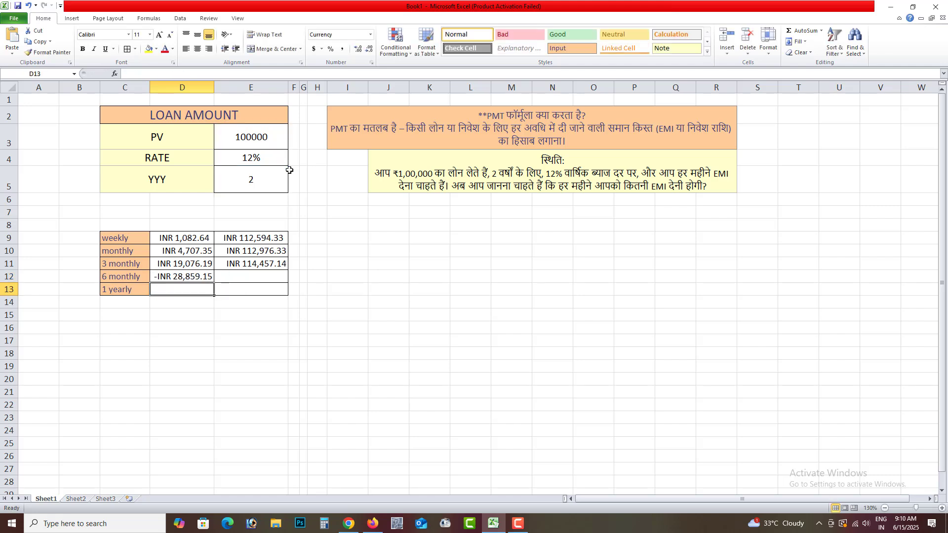
Step: Negate the 6 monthly payment formula in D12 with a minus sign to make the instalment positive
{"action": "double_click", "coordinate": [204, 277]}
{"action": "left_click", "coordinate": [160, 276]}
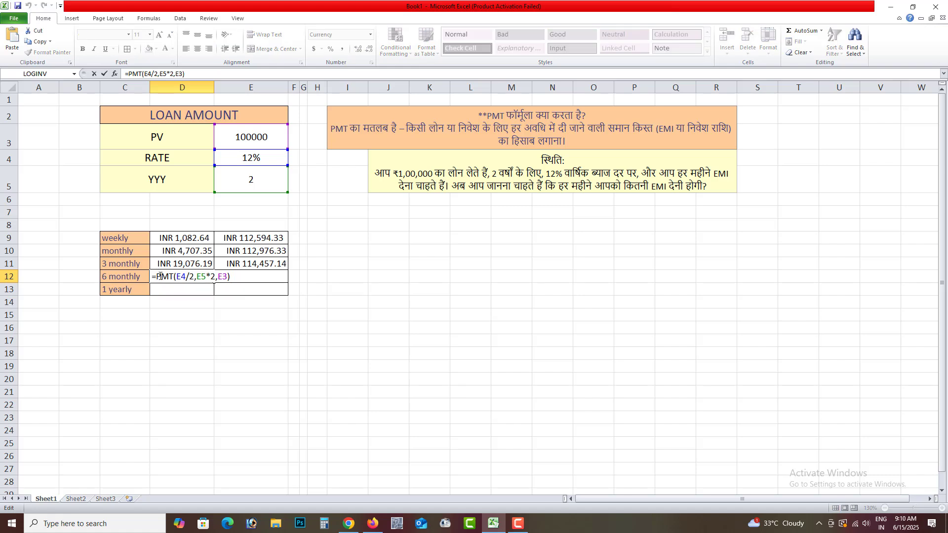
{"action": "type", "text": "-"}
{"action": "key", "text": "Return"}
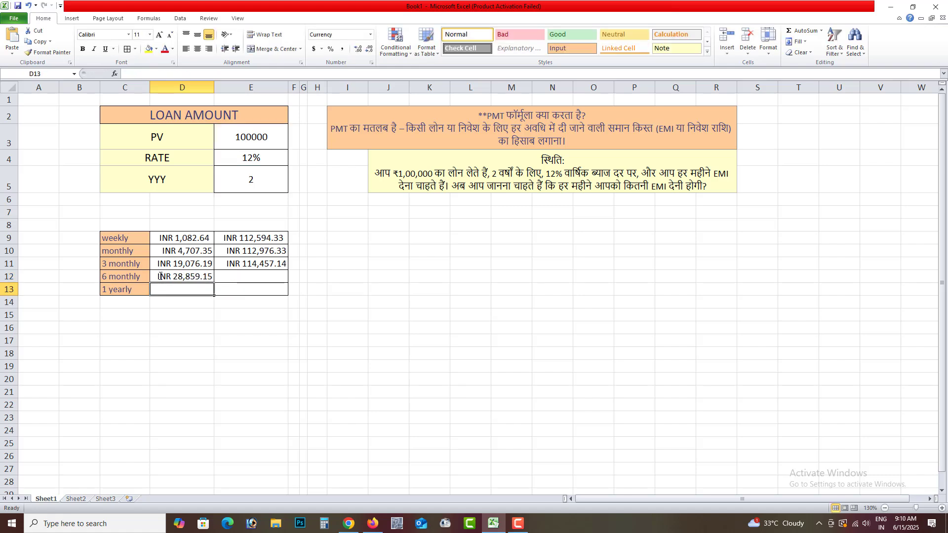
Step: Calculate the total 6 monthly repayments in E12 with =D12*4
{"action": "left_click", "coordinate": [240, 277]}
{"action": "type", "text": "="}
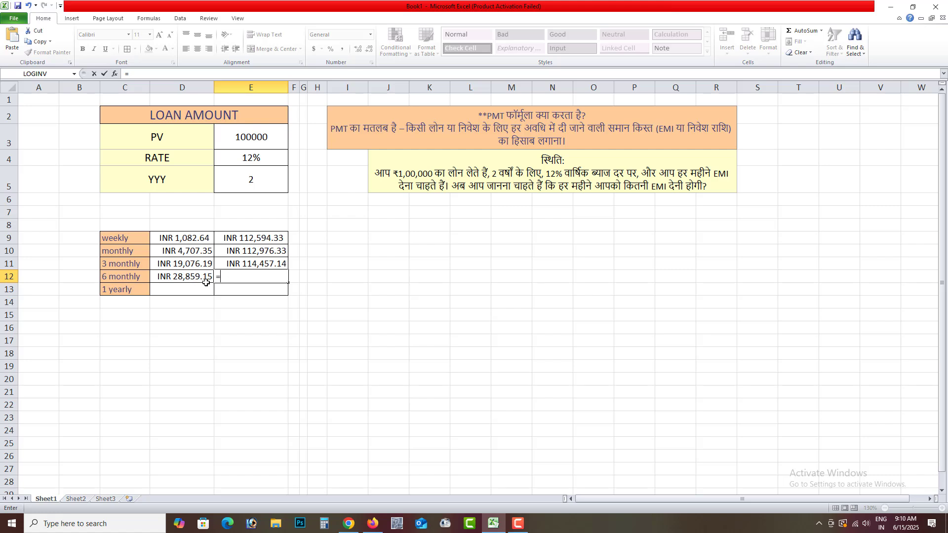
{"action": "left_click", "coordinate": [178, 278]}
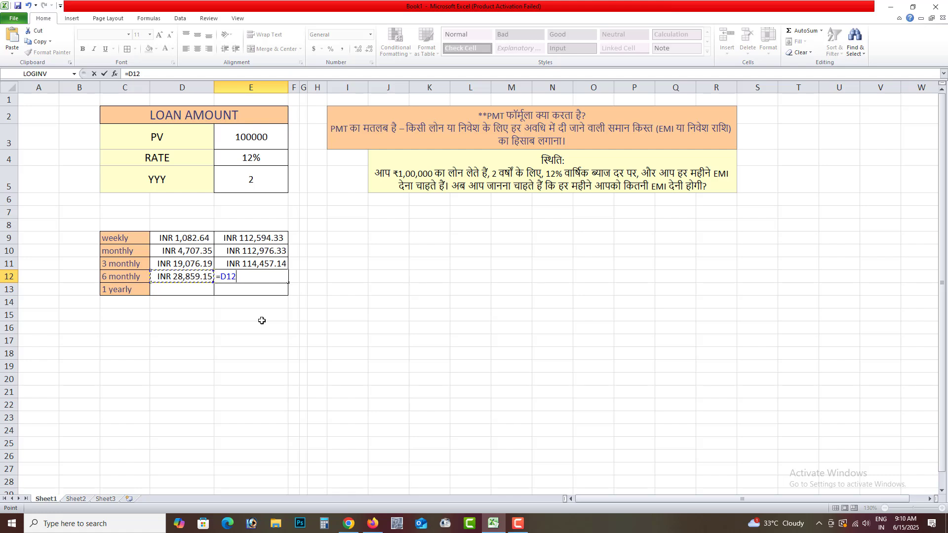
{"action": "type", "text": "*4"}
{"action": "key", "text": "Return"}
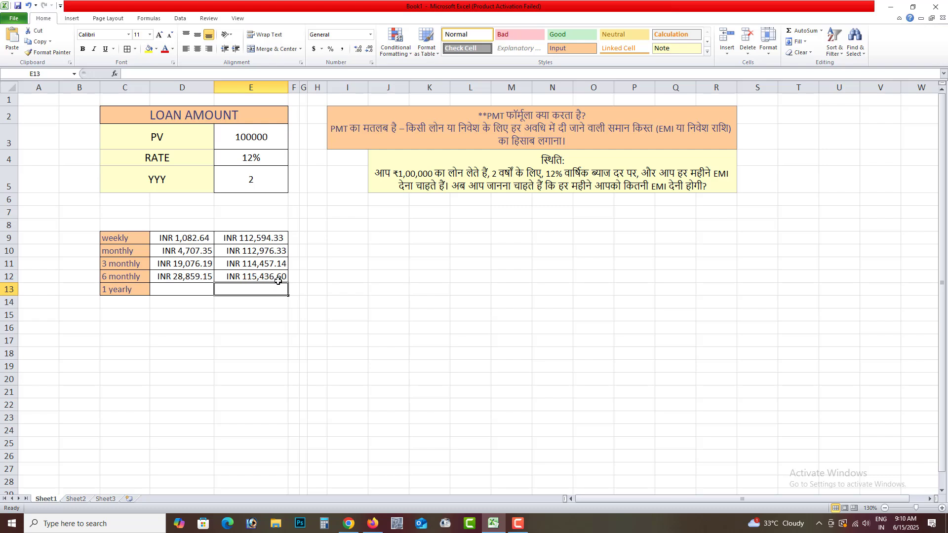
Step: Enter the 1 yearly payment formula =PMT(E4,E5,E3) in cell D13
{"action": "left_click", "coordinate": [205, 289]}
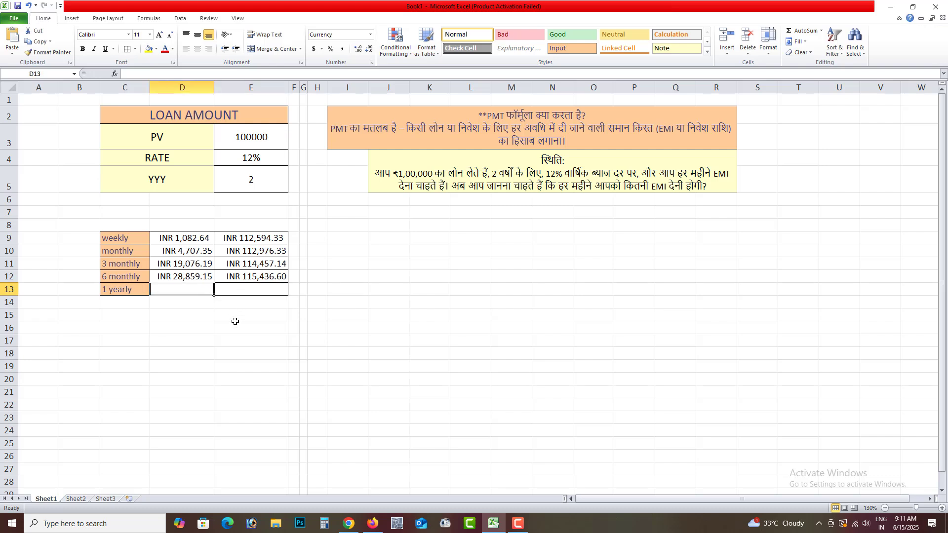
{"action": "type", "text": "="}
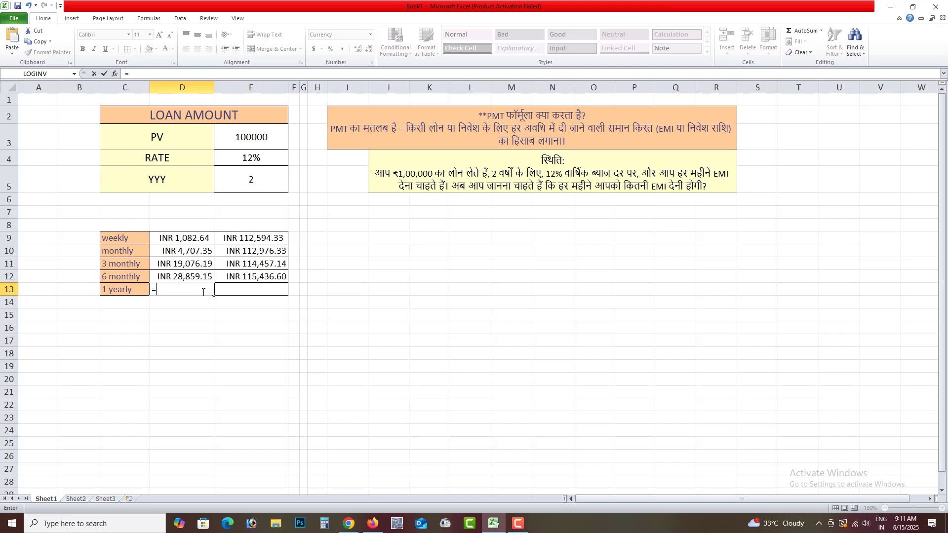
{"action": "type", "text": "pmt"}
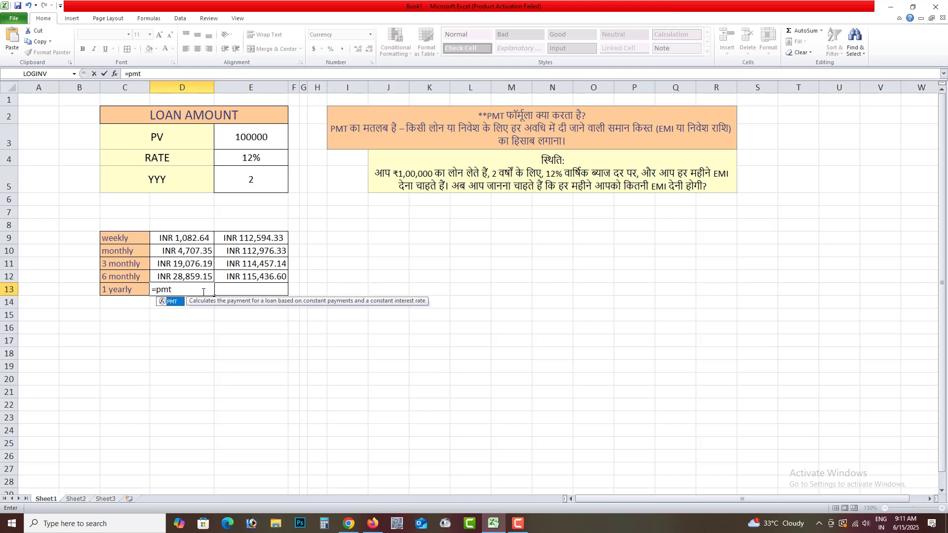
{"action": "type", "text": "("}
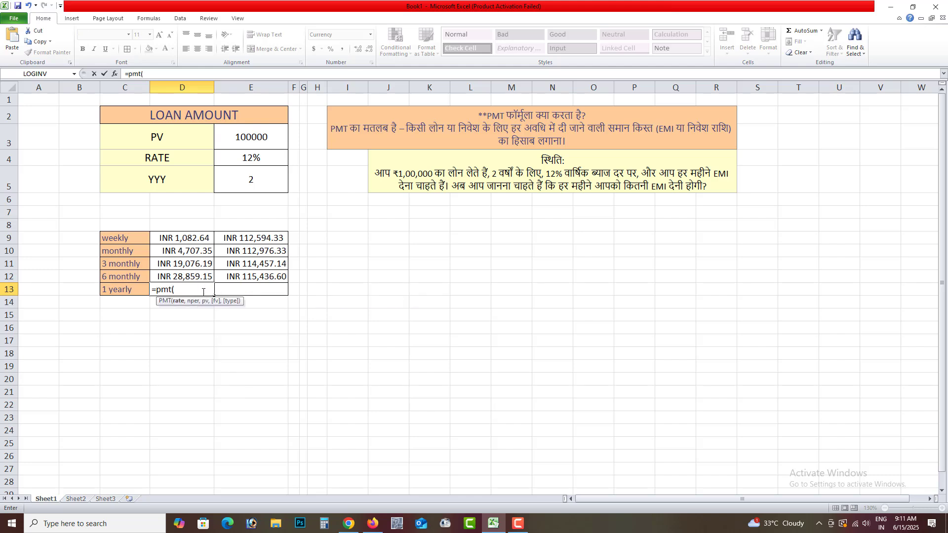
{"action": "left_click", "coordinate": [268, 161]}
{"action": "type", "text": ","}
{"action": "left_click", "coordinate": [248, 179]}
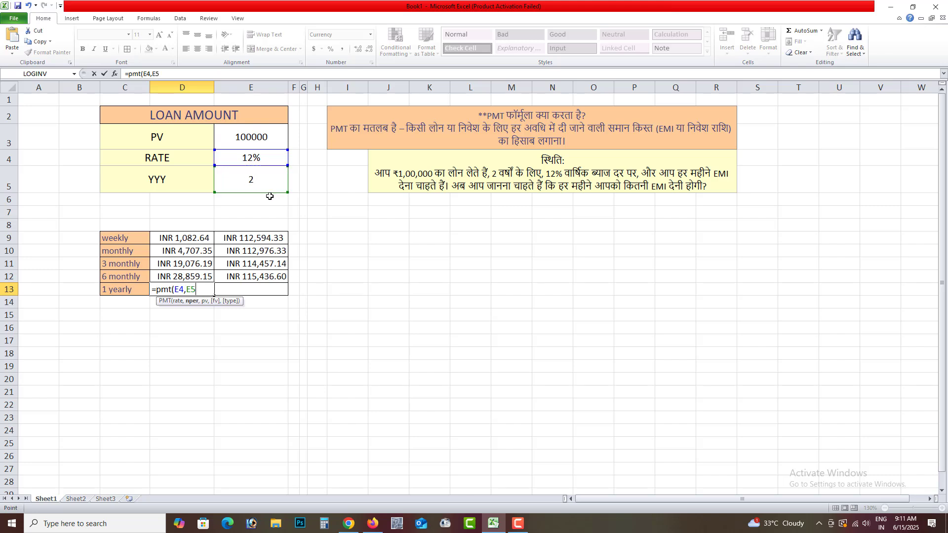
{"action": "type", "text": ","}
{"action": "left_click", "coordinate": [253, 137]}
{"action": "type", "text": ")"}
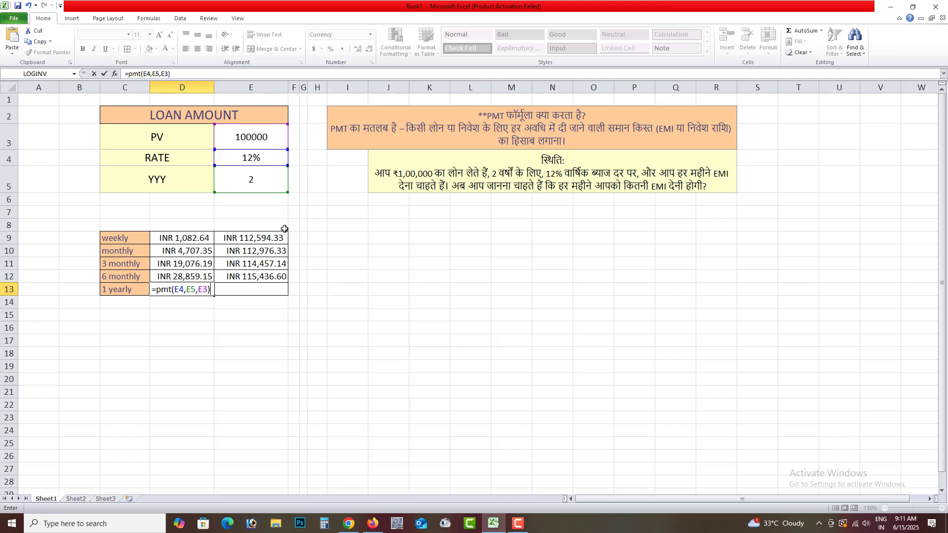
{"action": "key", "text": "Return"}
Step: Make the loan amount negative in D13 so the formula reads =PMT(E4,E5,-E3)
{"action": "left_click", "coordinate": [195, 287]}
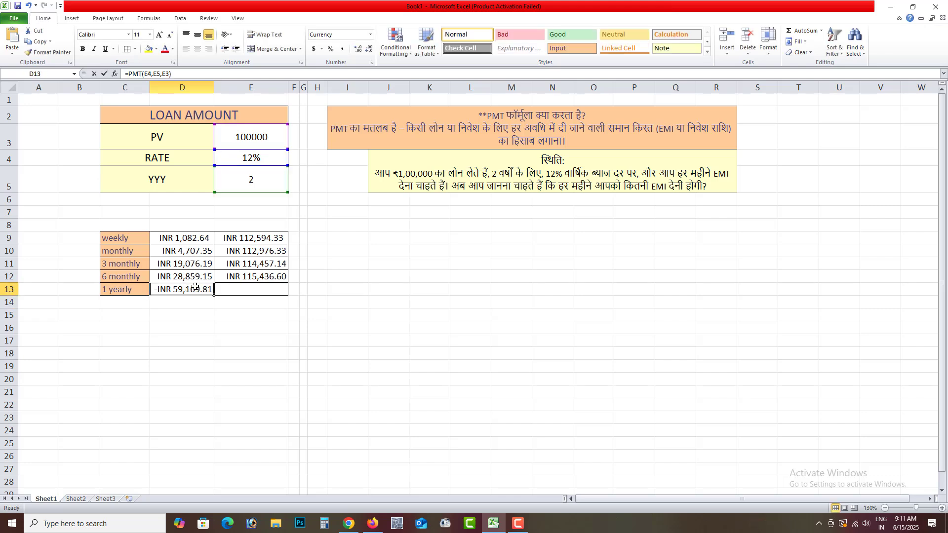
{"action": "double_click", "coordinate": [195, 288]}
{"action": "left_click", "coordinate": [200, 289]}
{"action": "type", "text": "-"}
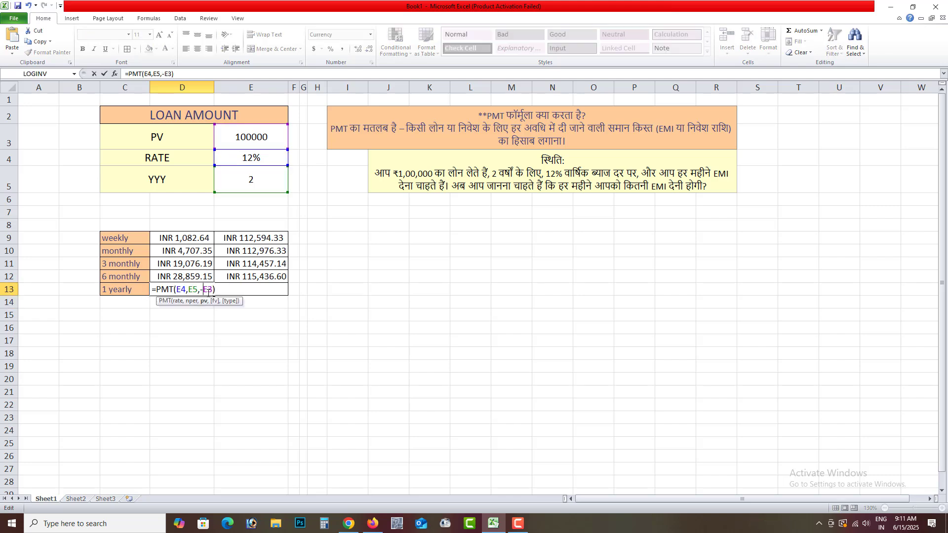
{"action": "key", "text": "Return"}
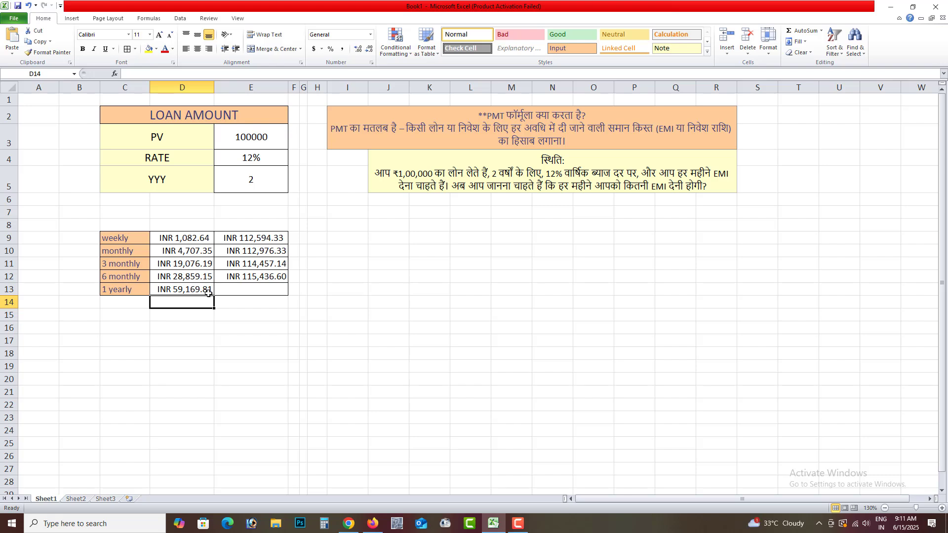
Step: Calculate the total 1 yearly repayments in E13 with =D13*2
{"action": "left_click", "coordinate": [243, 289]}
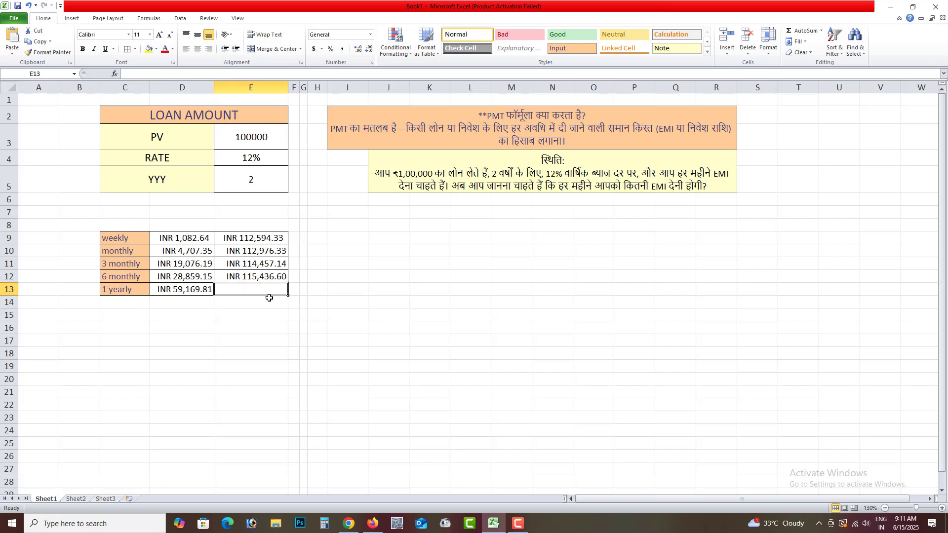
{"action": "type", "text": "="}
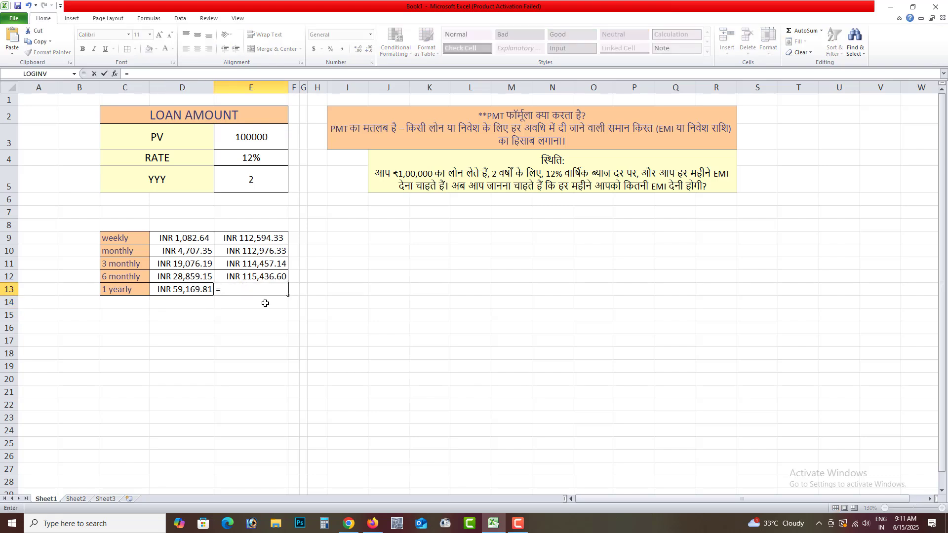
{"action": "left_click", "coordinate": [196, 290]}
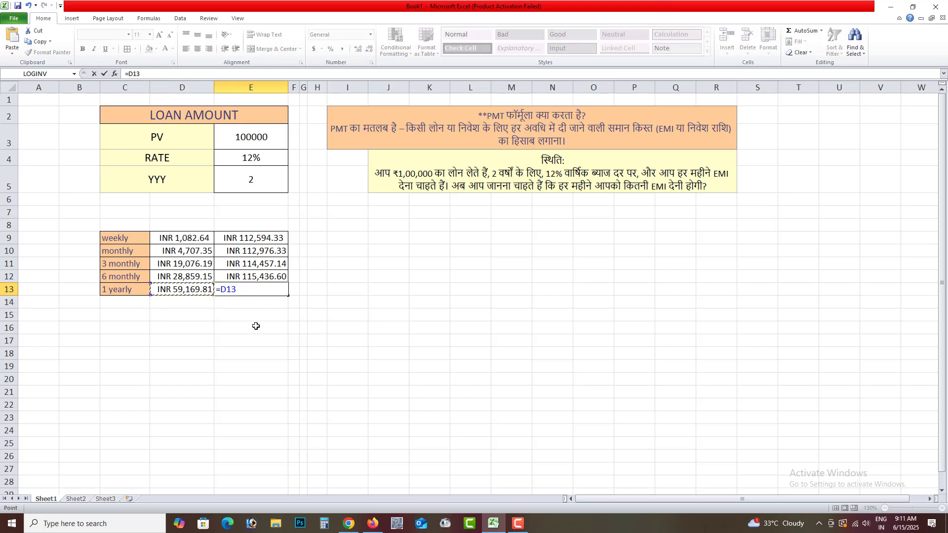
{"action": "type", "text": "*2"}
{"action": "key", "text": "Return"}
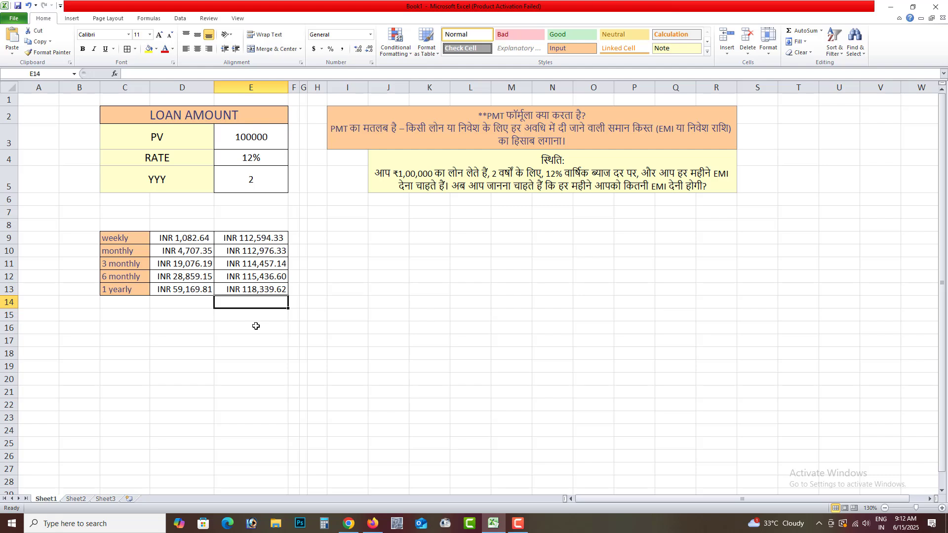
Step: Compare the total repayments in E9:E13 across the weekly to yearly payment frequencies
{"action": "left_click", "coordinate": [273, 234]}
{"action": "left_click", "coordinate": [269, 251]}
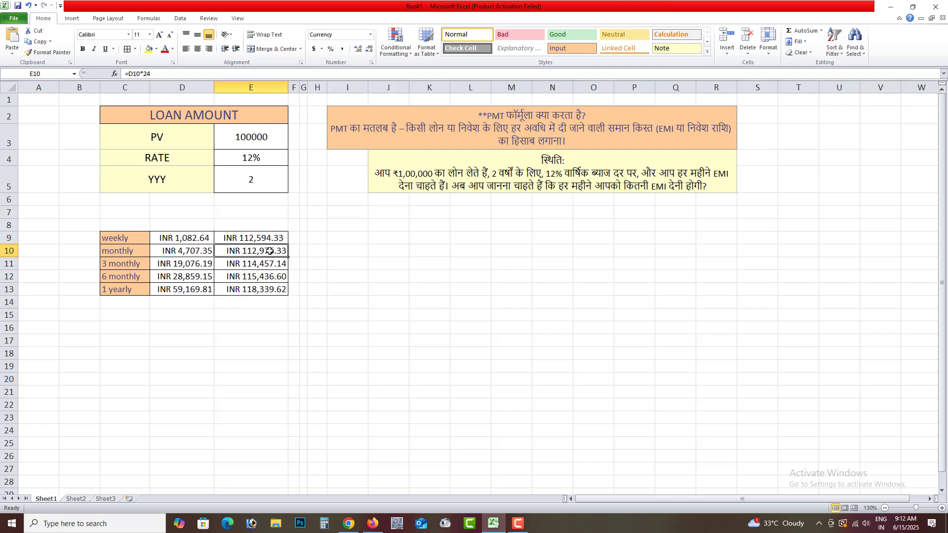
{"action": "left_click", "coordinate": [267, 262]}
{"action": "left_click", "coordinate": [266, 275]}
{"action": "left_click", "coordinate": [263, 289]}
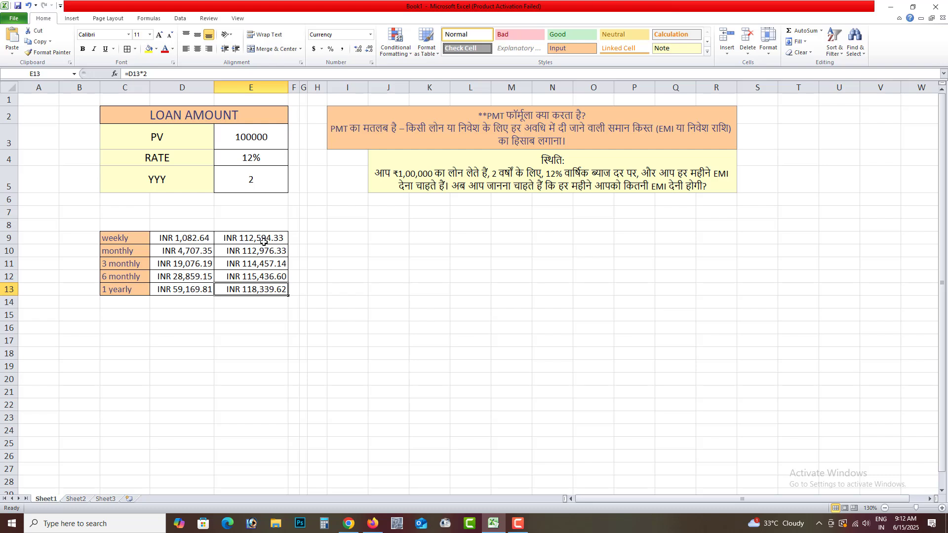
{"action": "left_click", "coordinate": [311, 239]}
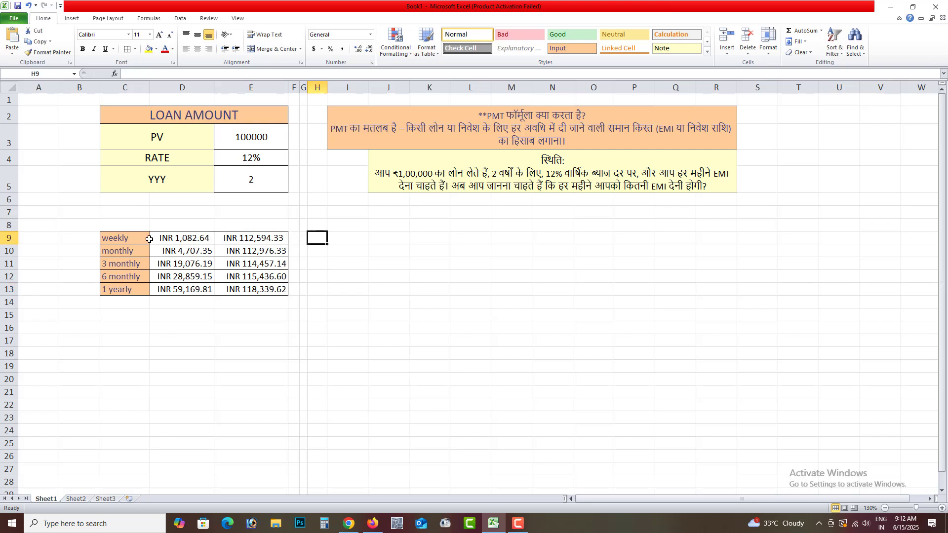